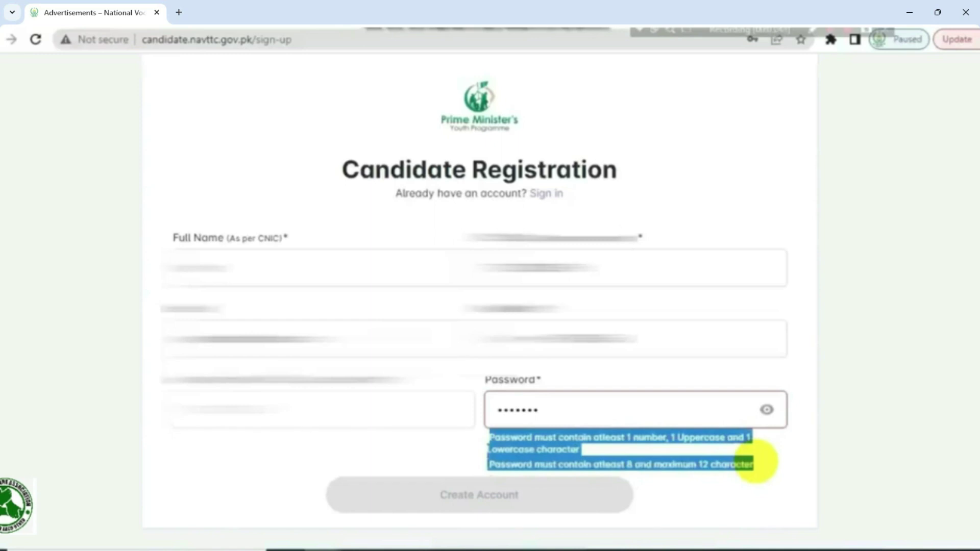
# Replace the rejected password with a valid 8-character one, check it visibly, and create the account
pyautogui.click(560, 409)
pyautogui.moveTo(617, 409); pyautogui.dragTo(437, 409)
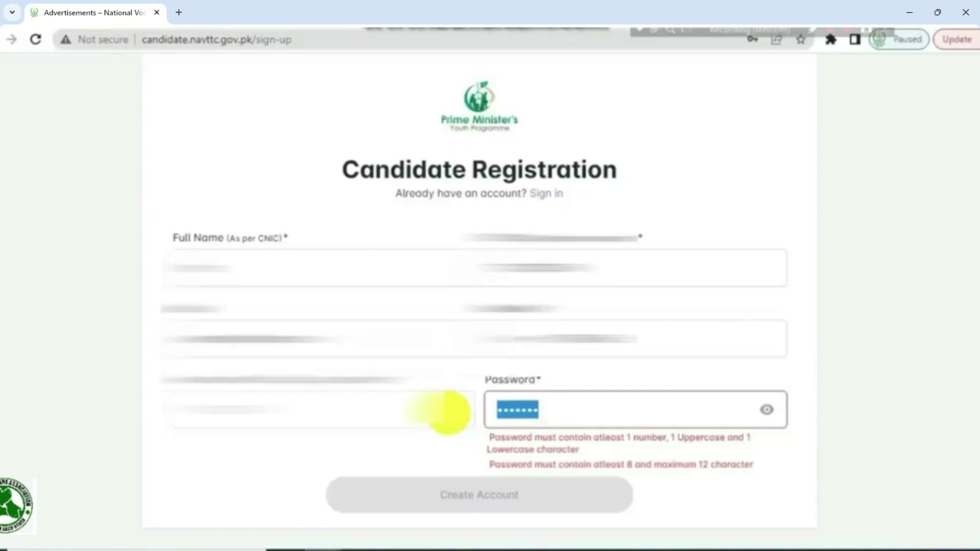
pyautogui.press('BackSpace')
pyautogui.write('•••••')
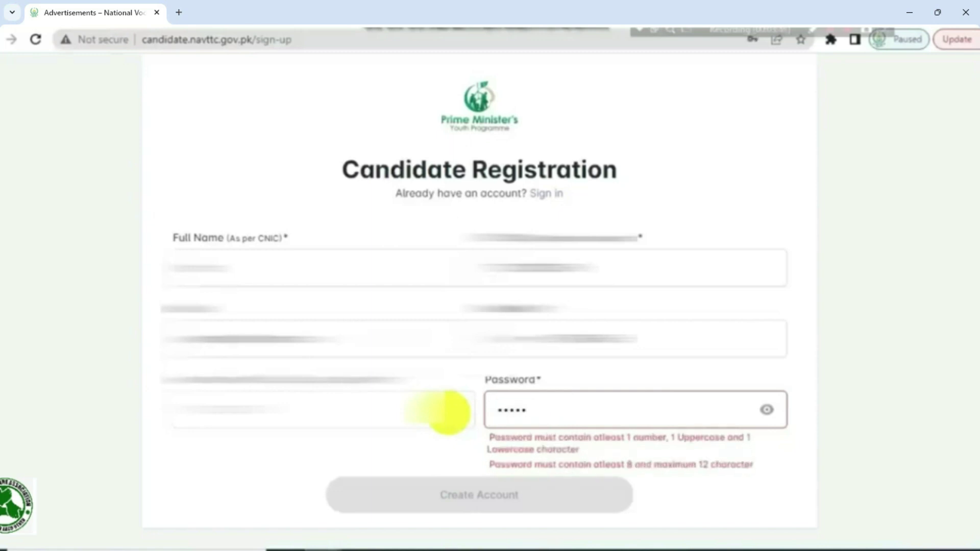
pyautogui.write('•')
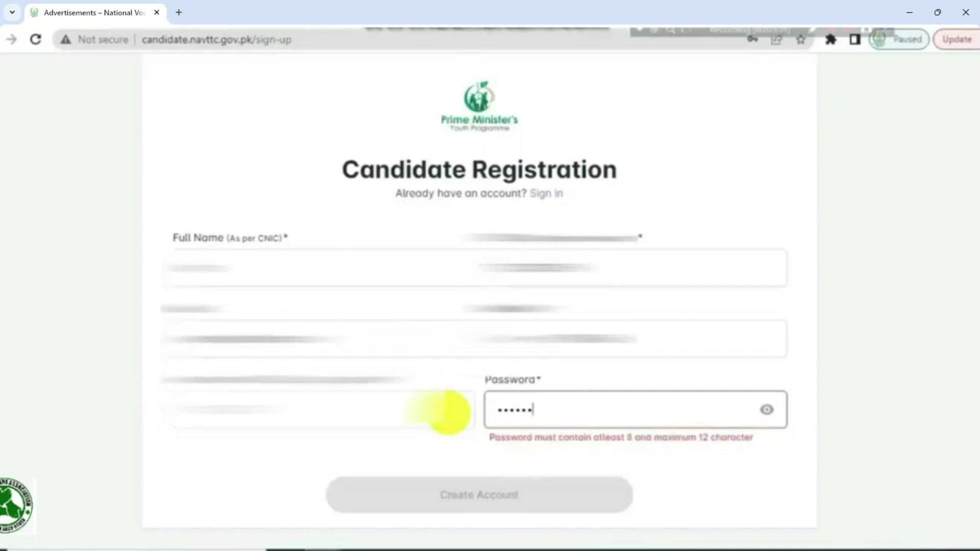
pyautogui.write('•••')
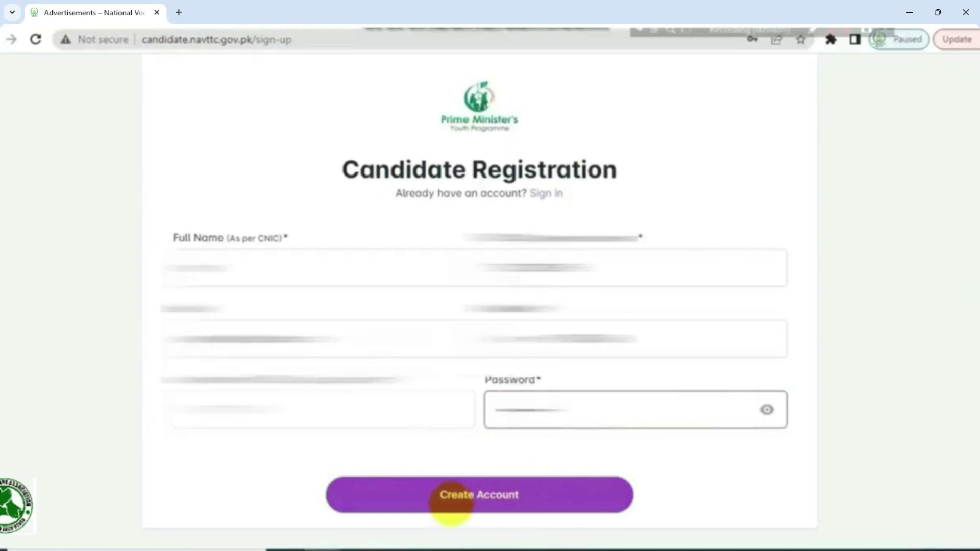
pyautogui.click(766, 409)
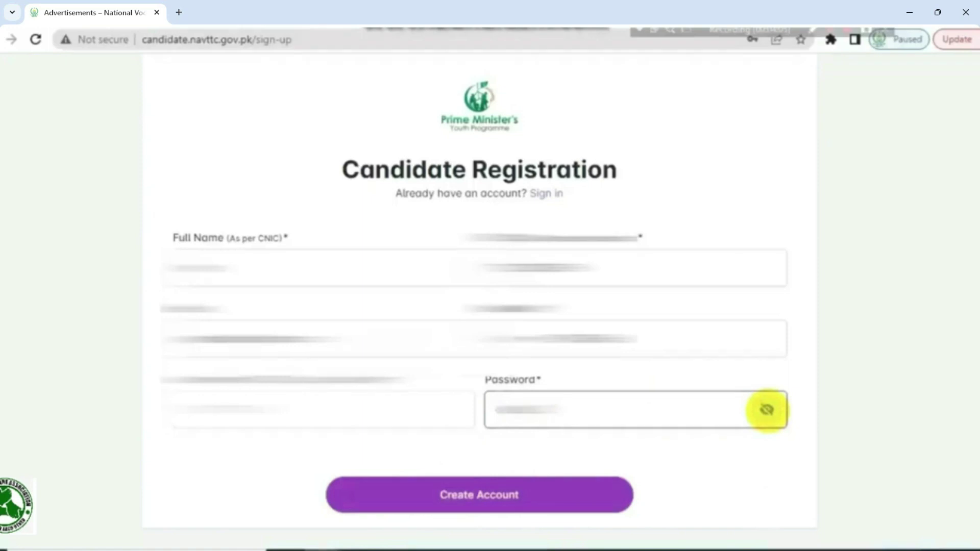
pyautogui.click(766, 410)
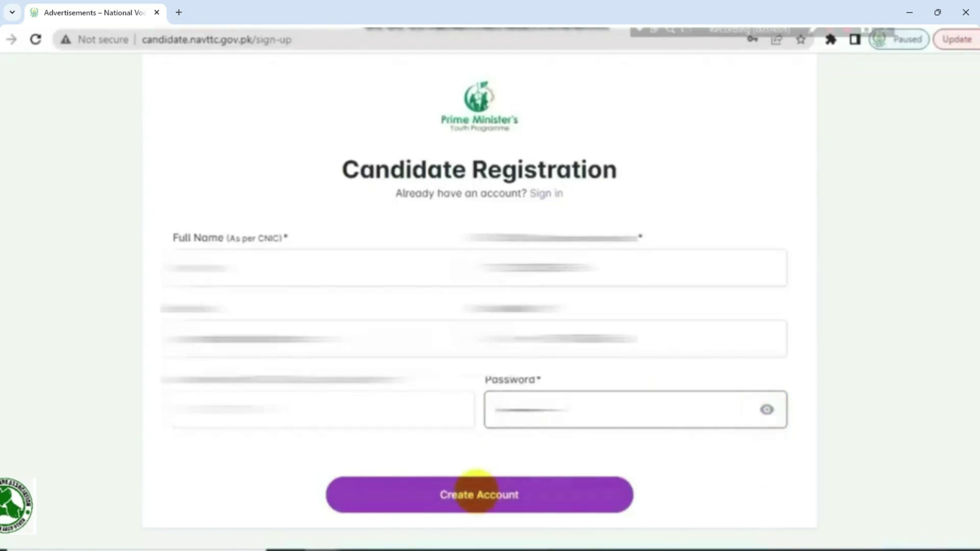
pyautogui.click(766, 409)
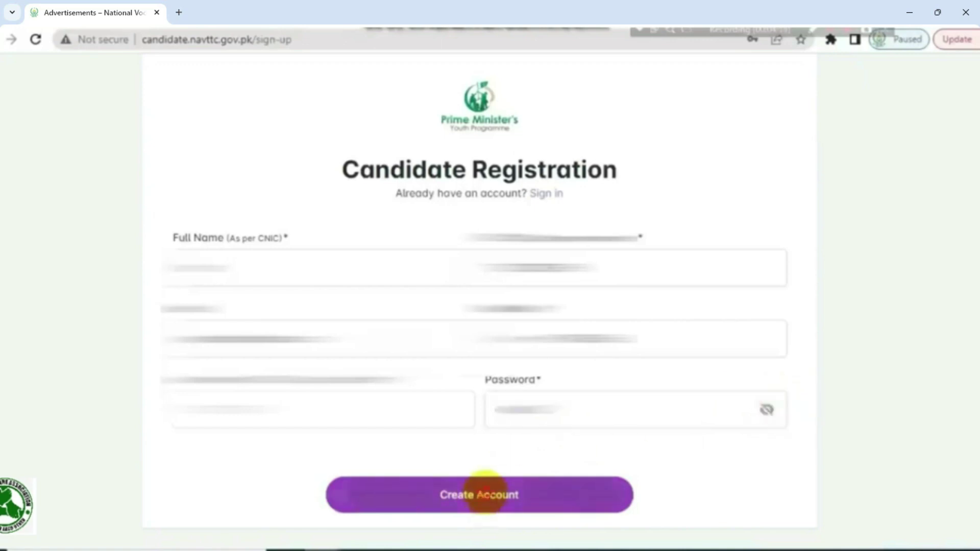
pyautogui.click(483, 492)
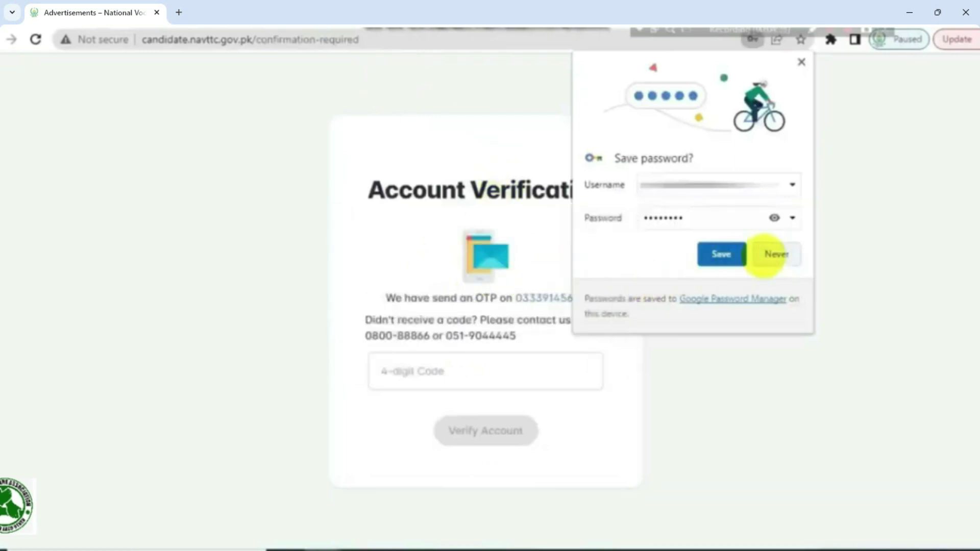
# Decline Chrome's password save and verify the account with the 4-digit SMS code
pyautogui.click(776, 254)
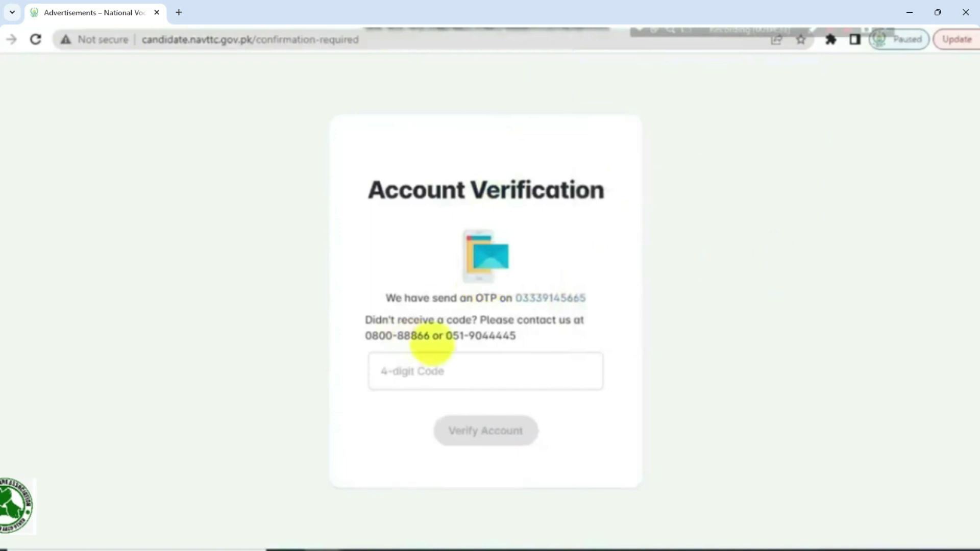
pyautogui.click(427, 377)
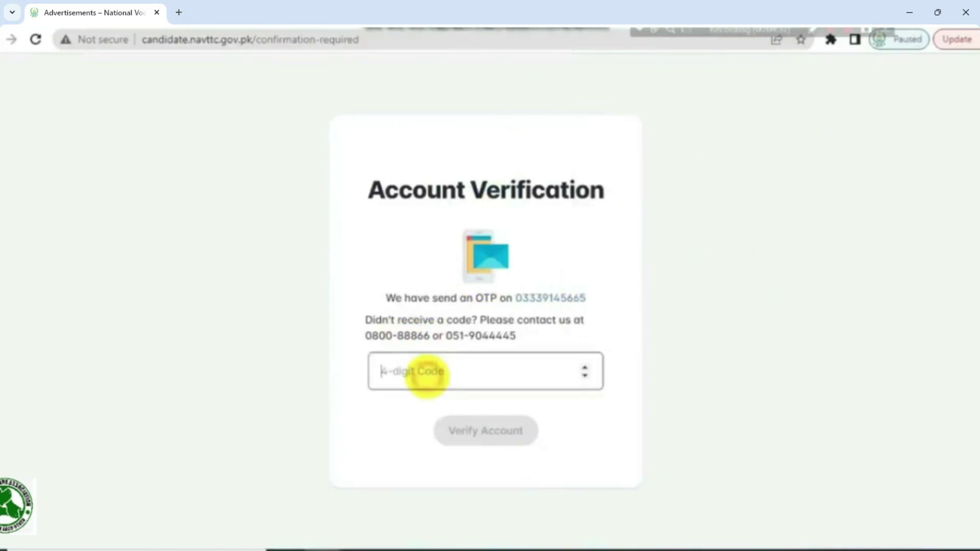
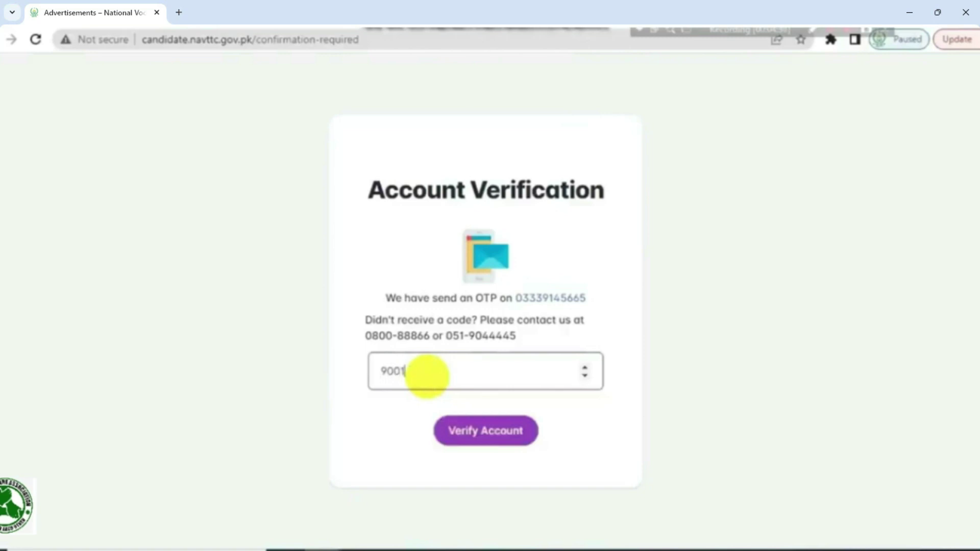
pyautogui.click(482, 433)
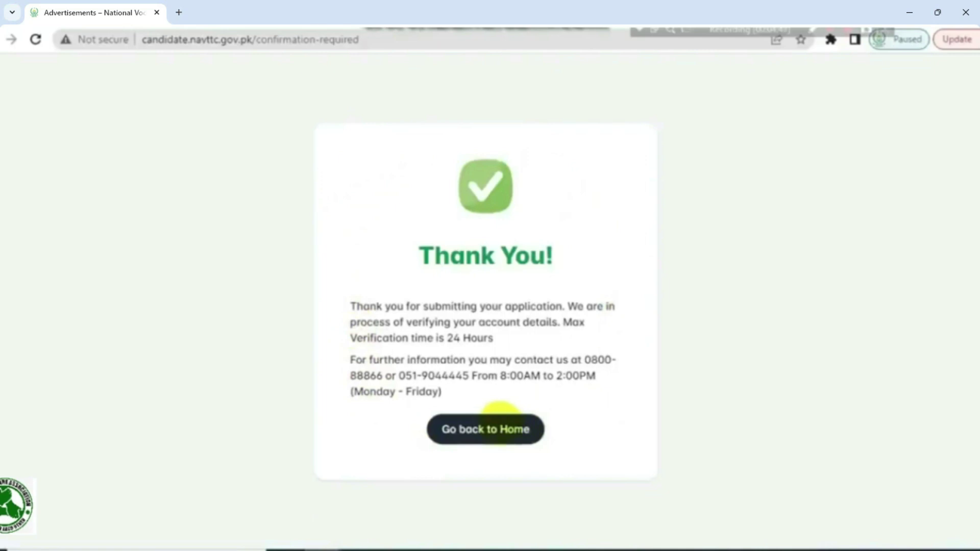
# Go back home and enter the saved username and 8-character password on the Sign in page
pyautogui.click(496, 426)
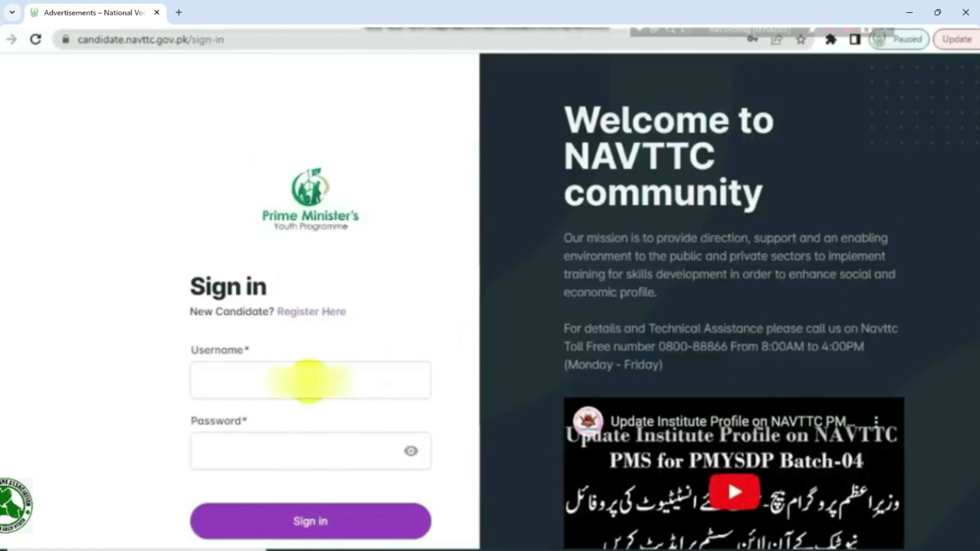
pyautogui.click(308, 380)
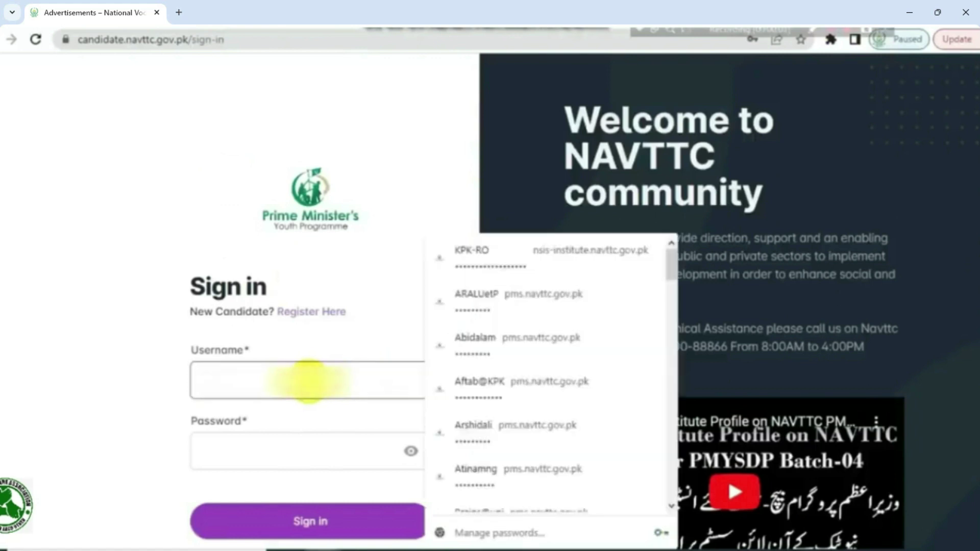
pyautogui.hotkey('ctrl', 'v')
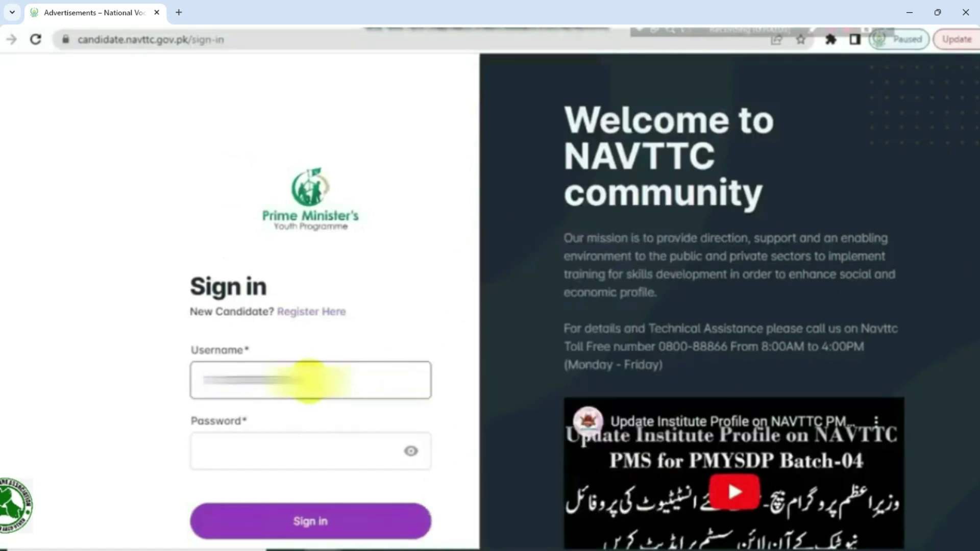
pyautogui.press('Tab')
pyautogui.write('•••••••••')
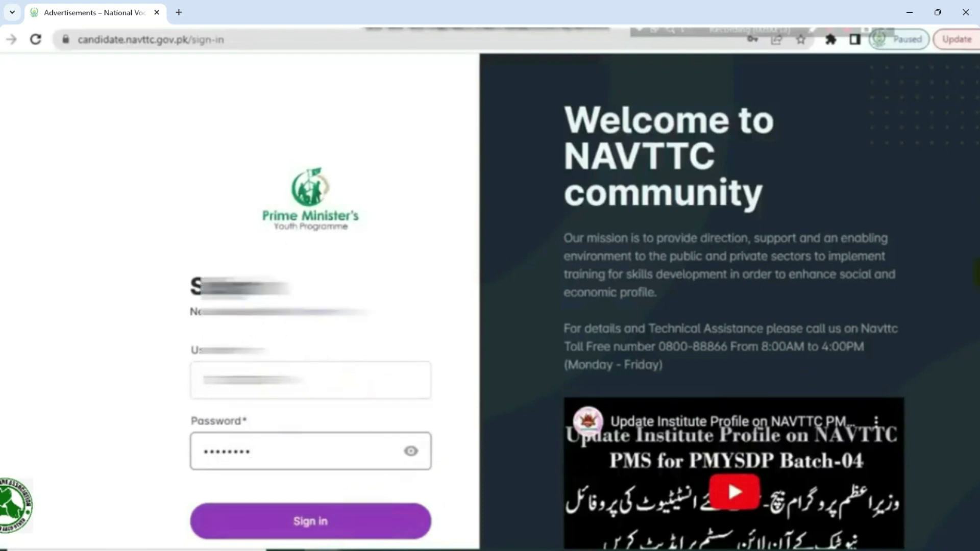
pyautogui.scroll(-2, 306, 357)
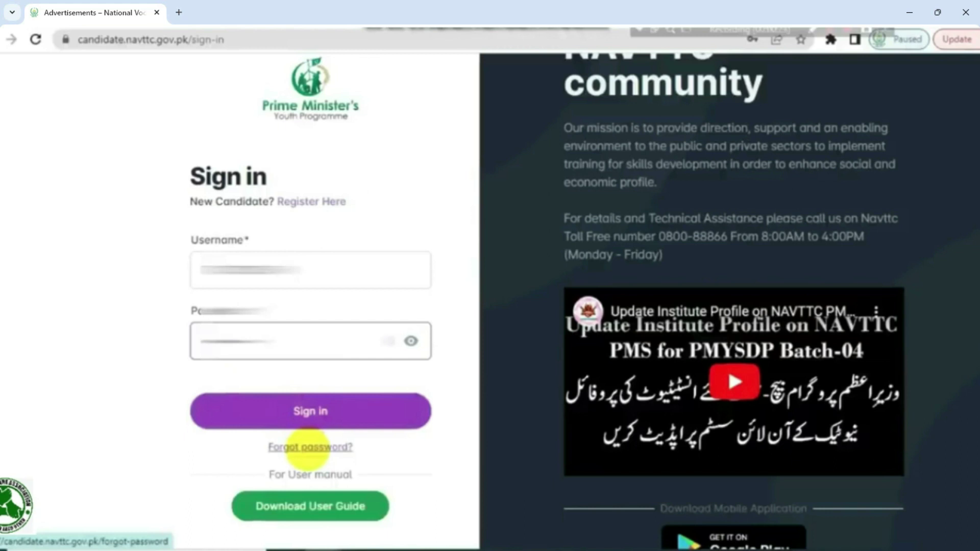
# Request a password reset link for the account's CNIC
pyautogui.click(309, 447)
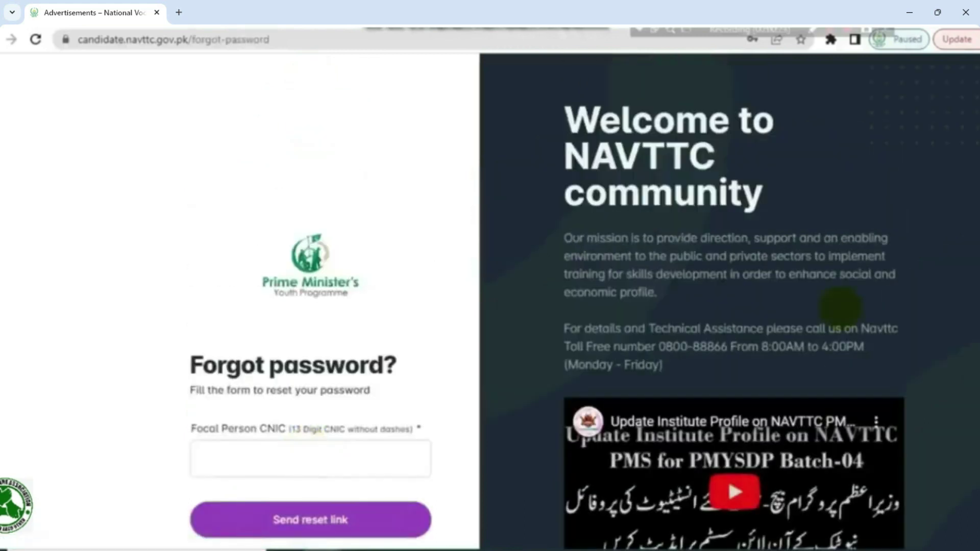
pyautogui.scroll(-3, 490, 301)
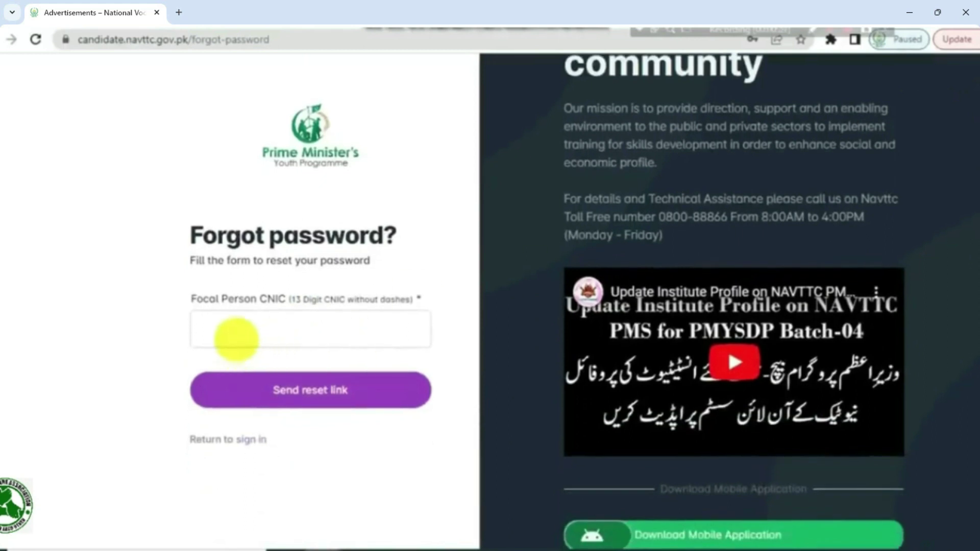
pyautogui.click(237, 334)
pyautogui.click(101, 363)
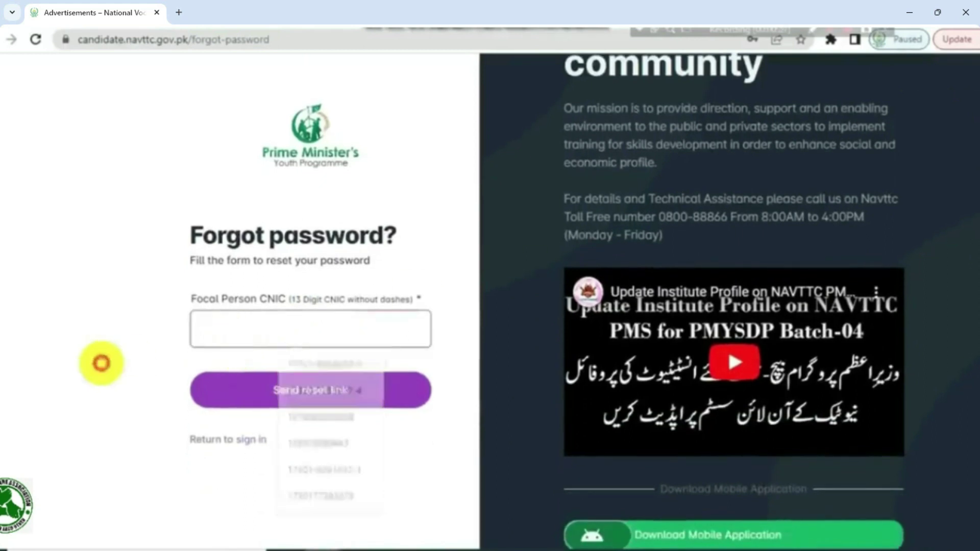
pyautogui.click(311, 384)
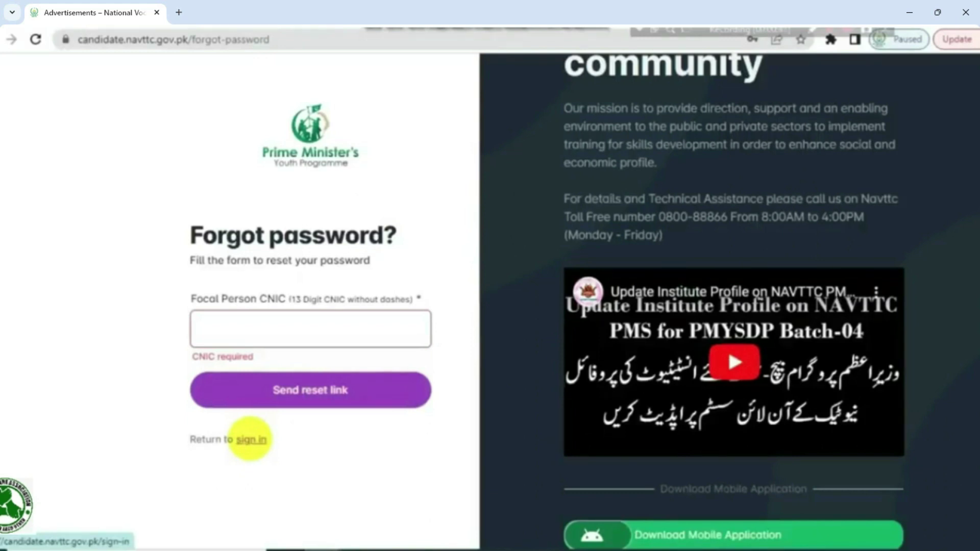
# Return to the Sign in page and log in with the account's username and password
pyautogui.click(250, 439)
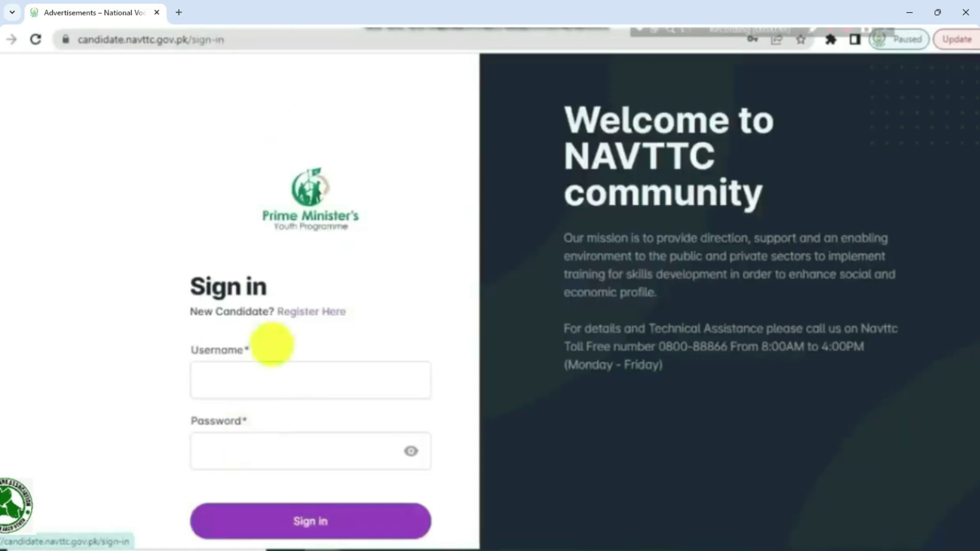
pyautogui.click(222, 378)
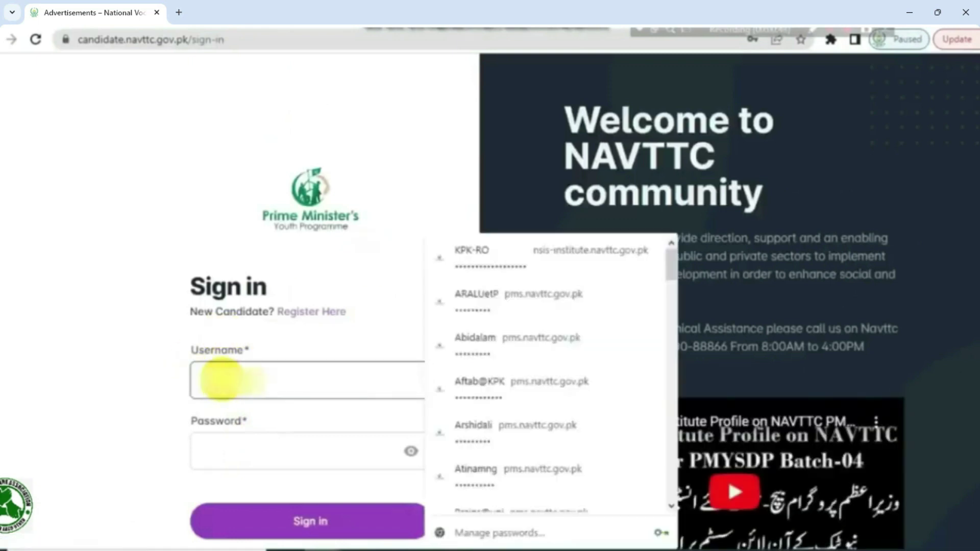
pyautogui.write('username')
pyautogui.click(259, 454)
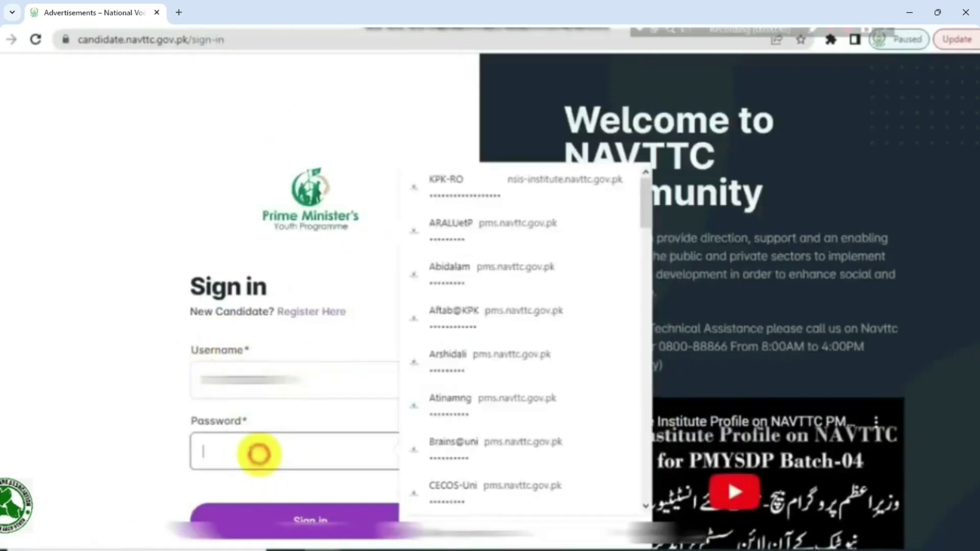
pyautogui.write('**********')
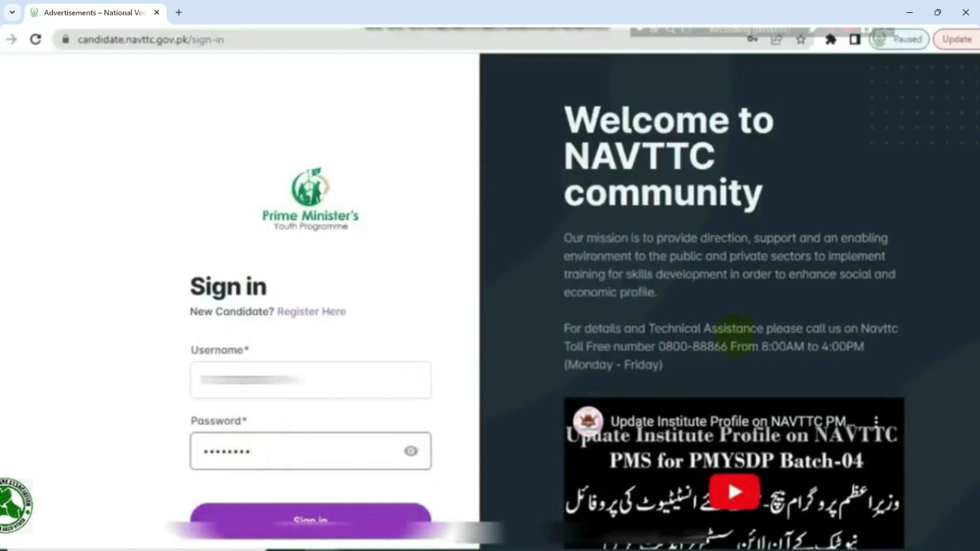
pyautogui.click(329, 518)
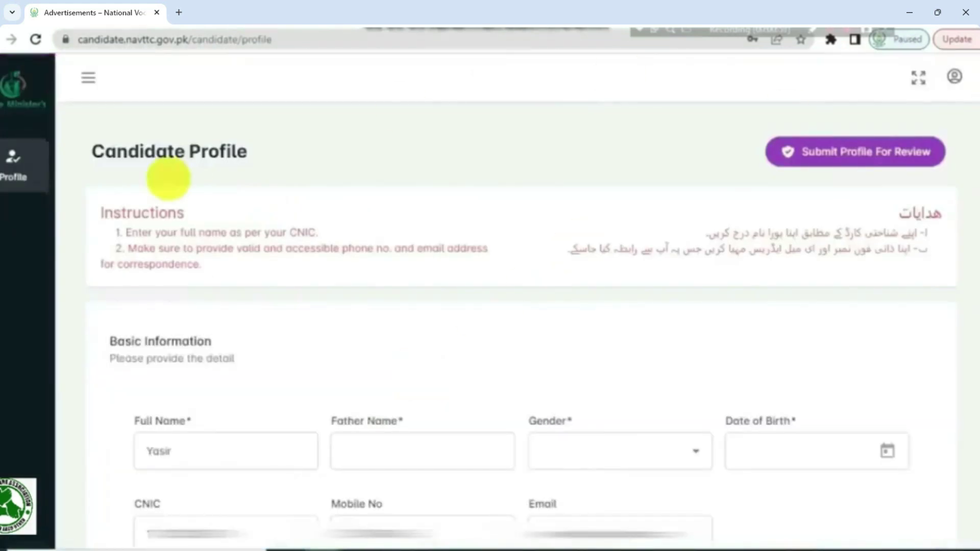
pyautogui.moveTo(87, 151); pyautogui.dragTo(297, 156)
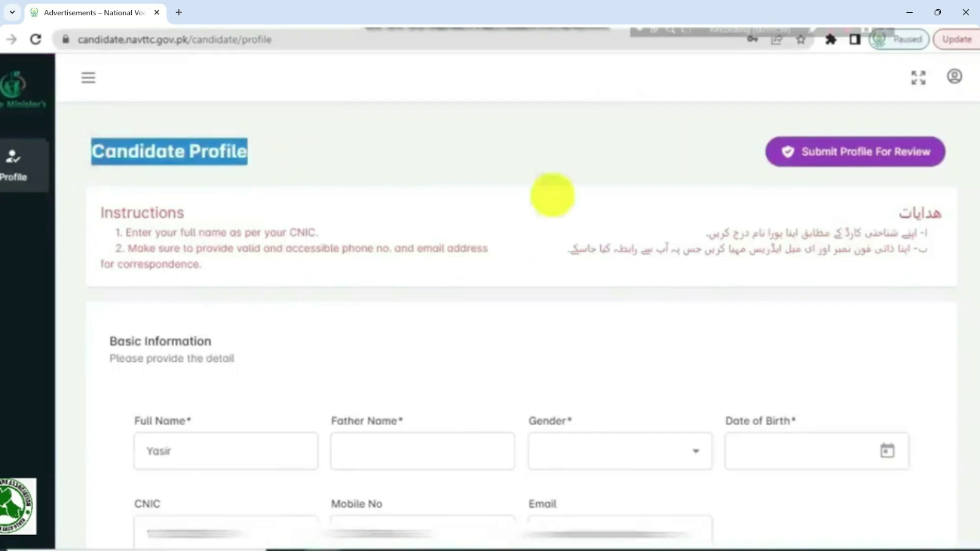
pyautogui.scroll(-1, 519, 300)
pyautogui.scroll(-1, 416, 92)
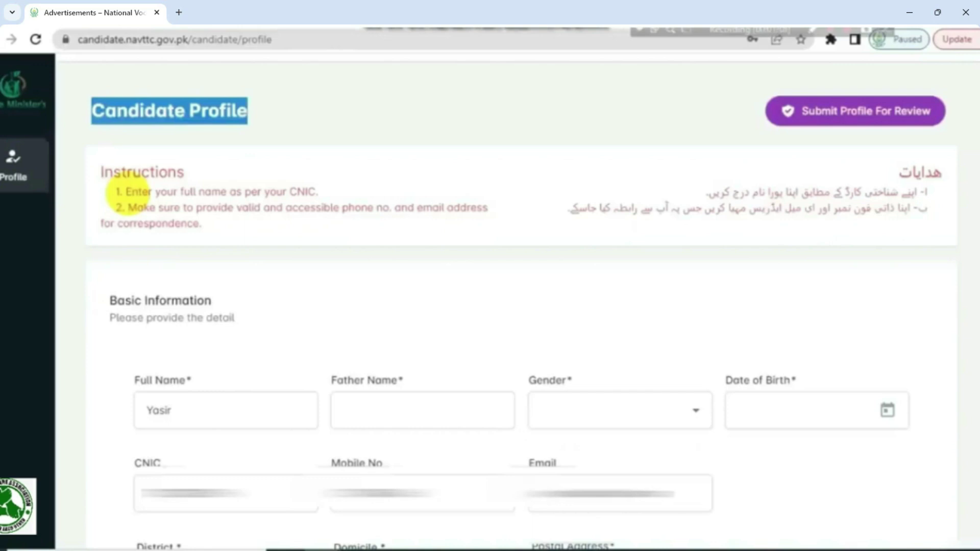
pyautogui.moveTo(106, 194); pyautogui.dragTo(333, 186)
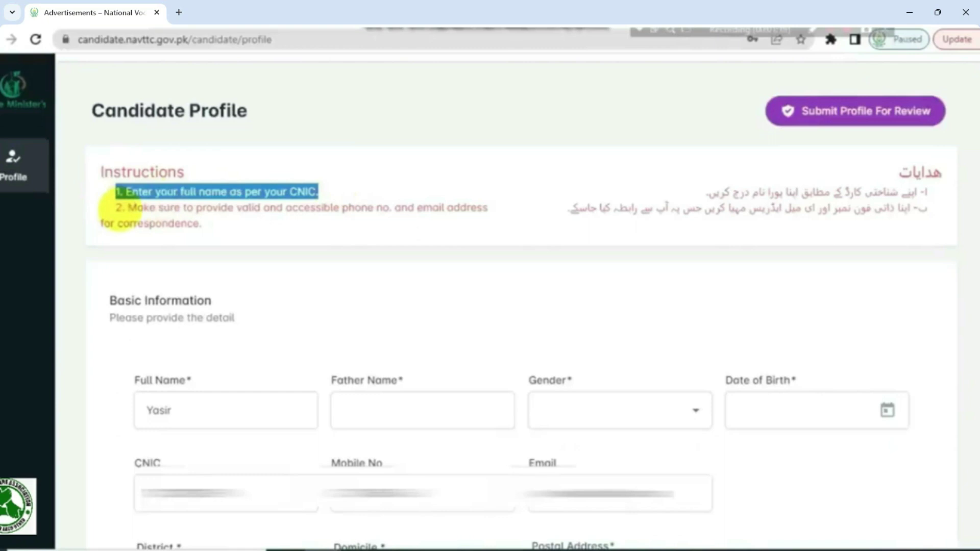
pyautogui.moveTo(118, 208); pyautogui.dragTo(337, 218)
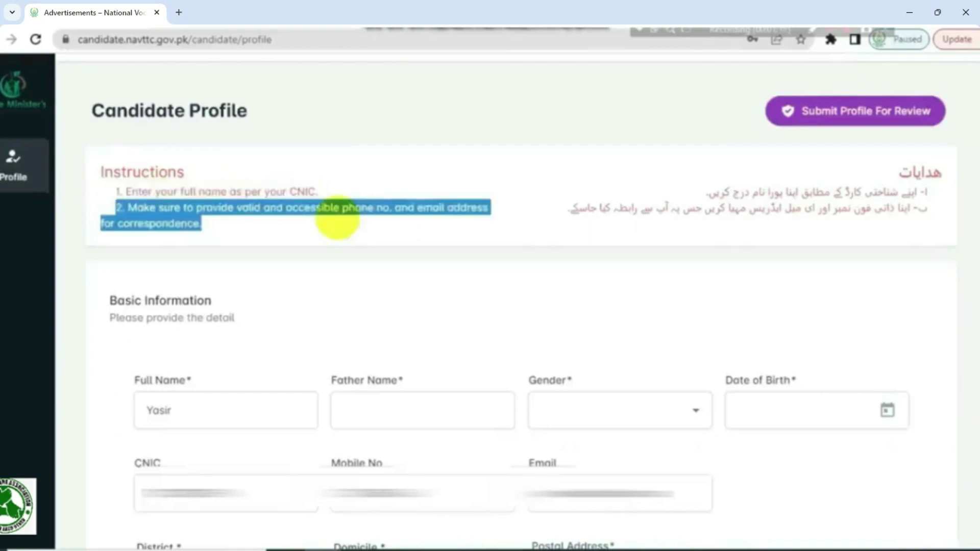
pyautogui.click(109, 210)
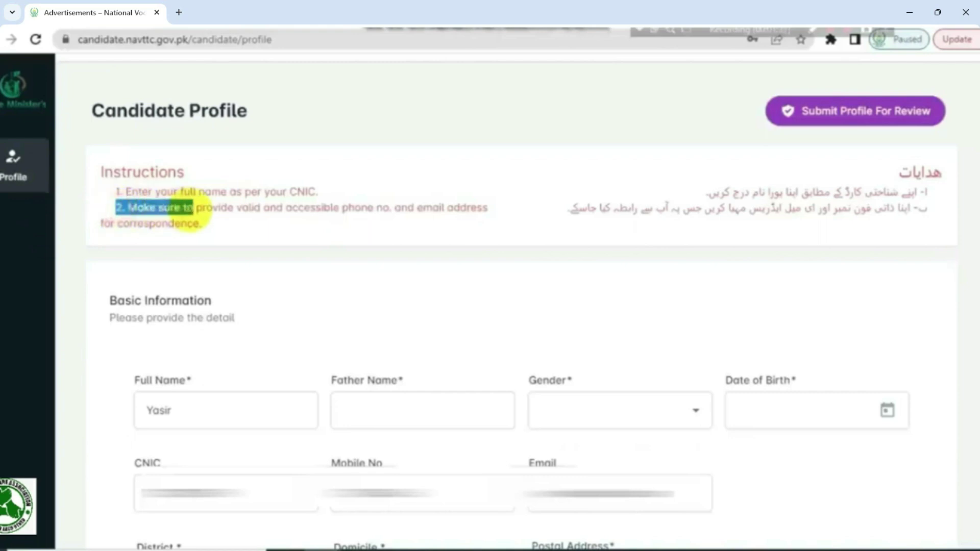
pyautogui.tripleClick(213, 224)
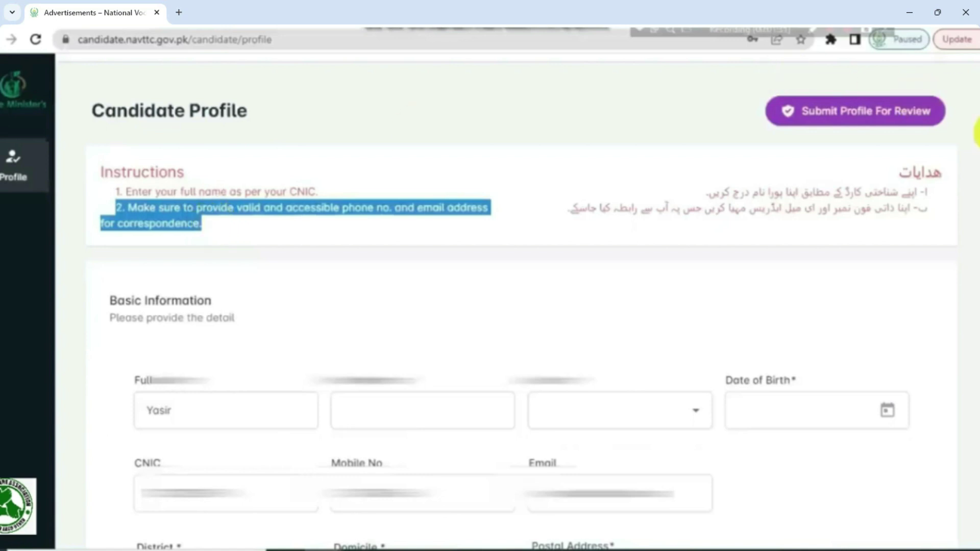
pyautogui.scroll(-2, 977, 133)
# Retype the candidate's full name and enter the father's name in Father Name
pyautogui.moveTo(197, 296); pyautogui.dragTo(122, 288)
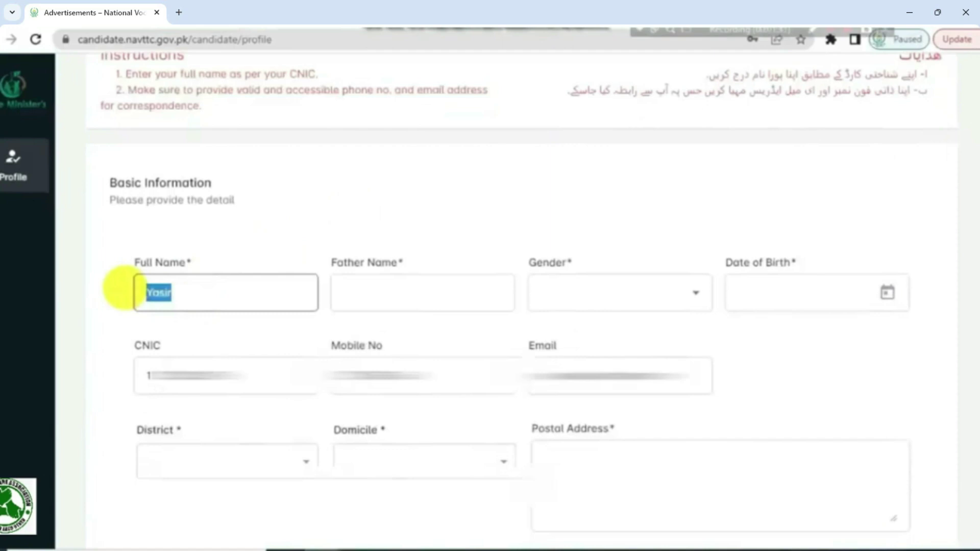
pyautogui.press('Tab')
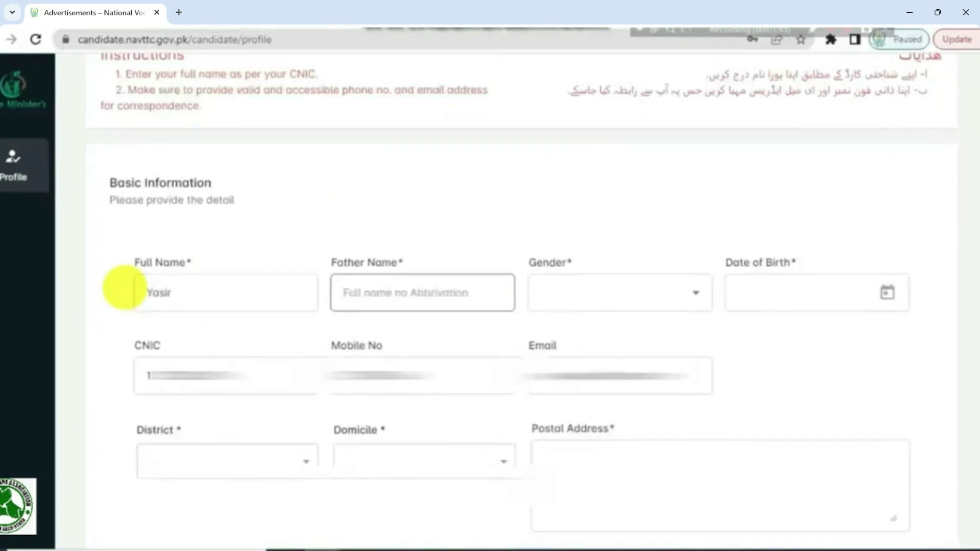
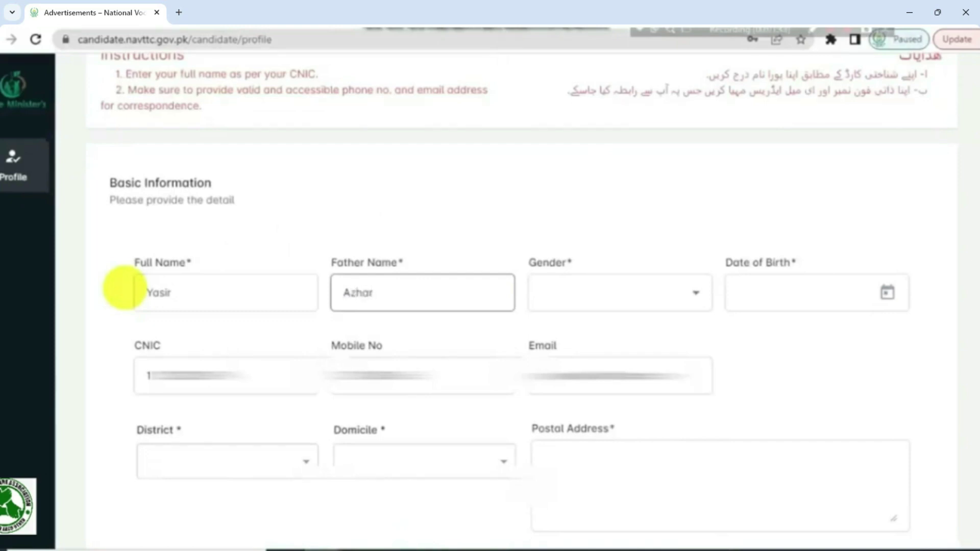
pyautogui.press('Tab')
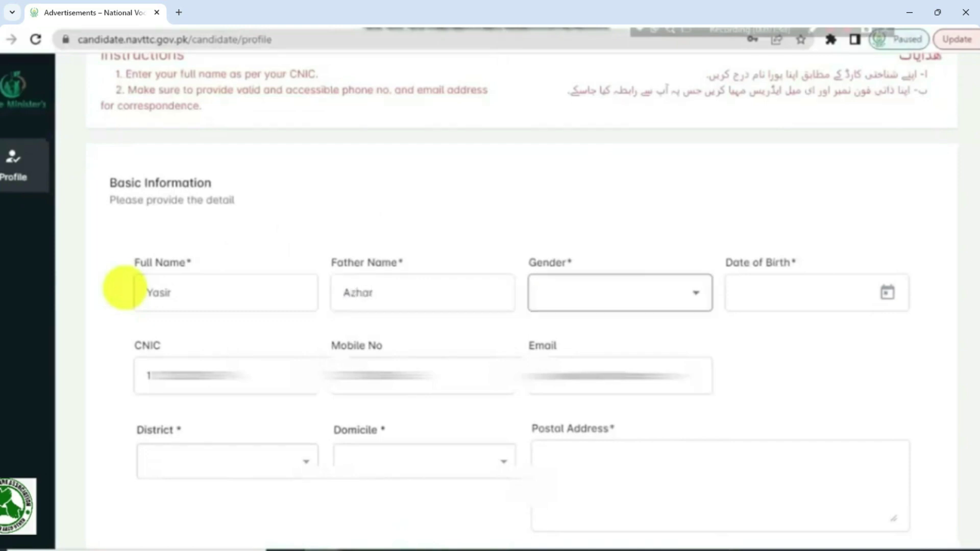
# Set gender to Male and date of birth to 5 January 1982
pyautogui.click(698, 290)
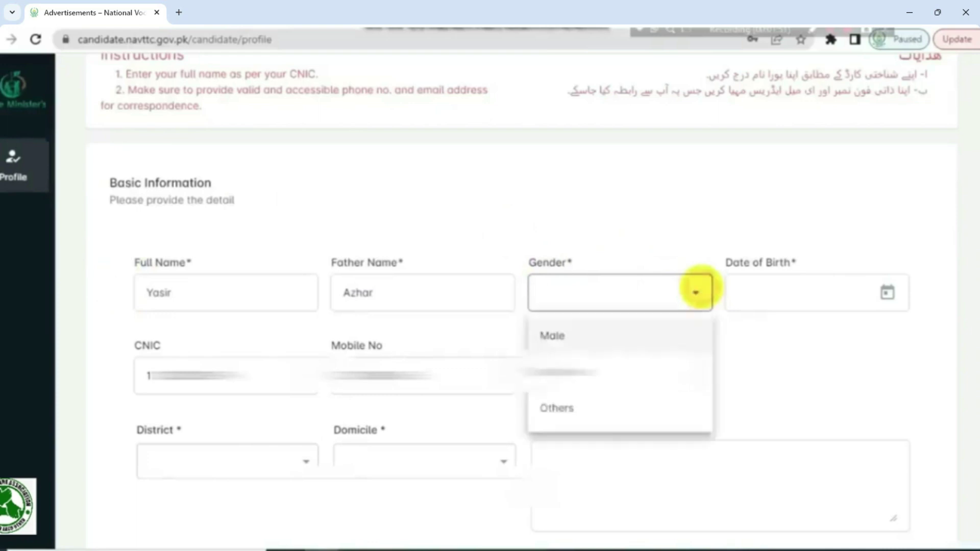
pyautogui.click(570, 335)
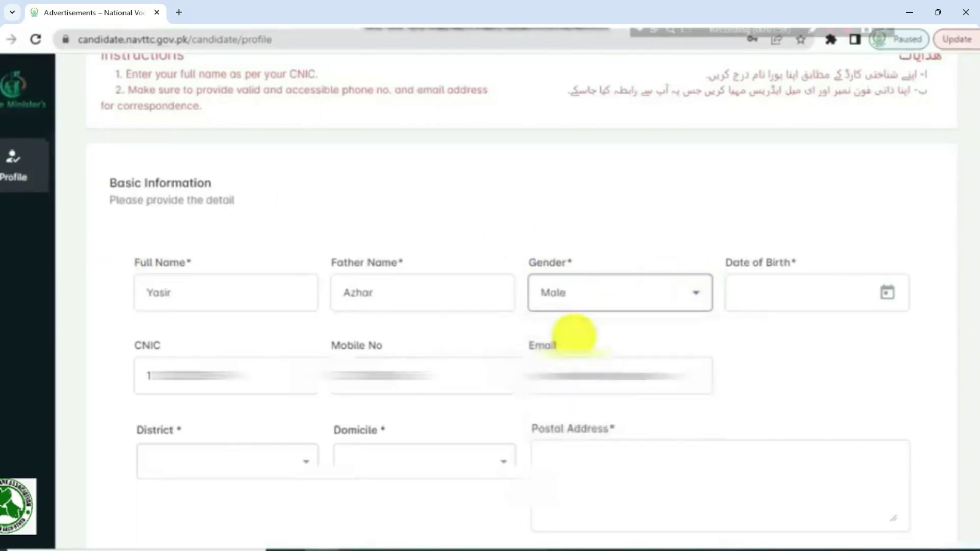
pyautogui.click(695, 293)
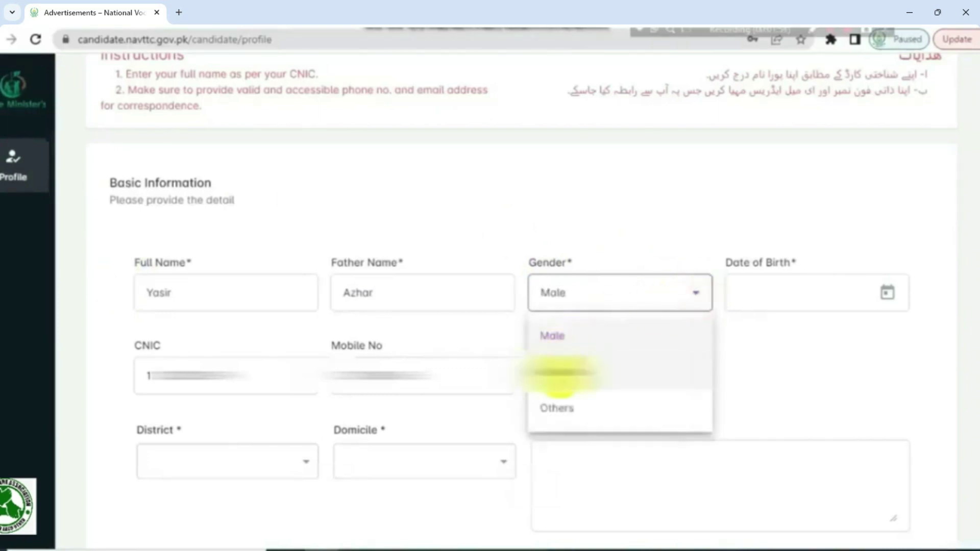
pyautogui.click(554, 338)
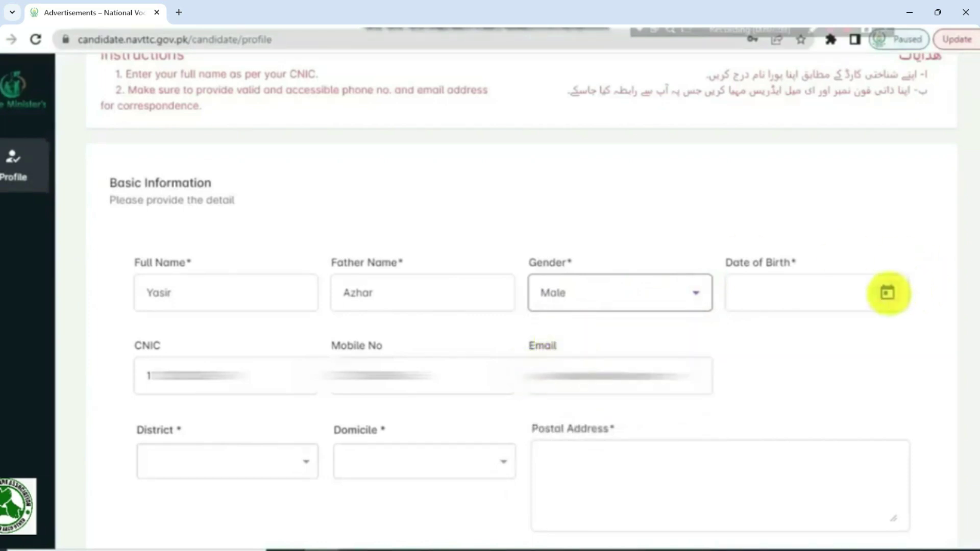
pyautogui.click(887, 292)
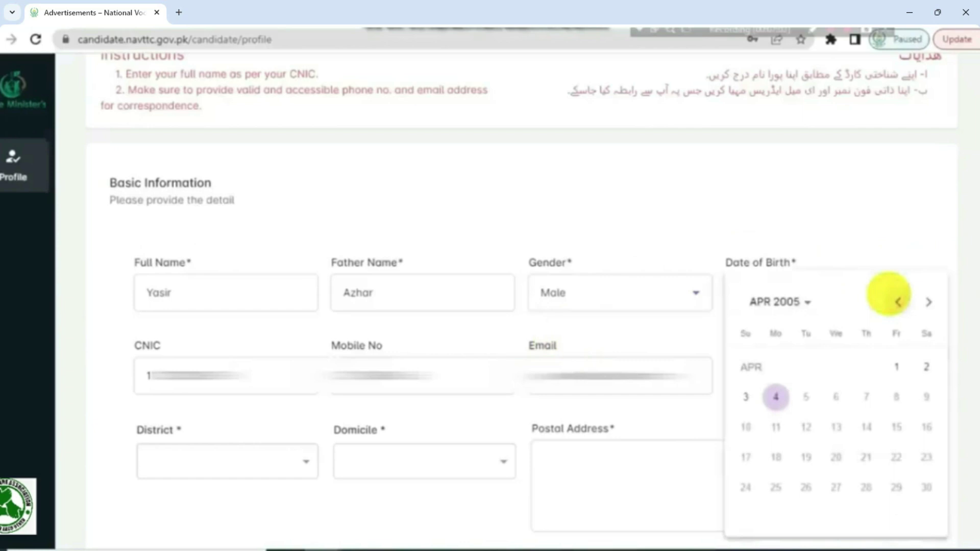
pyautogui.click(807, 301)
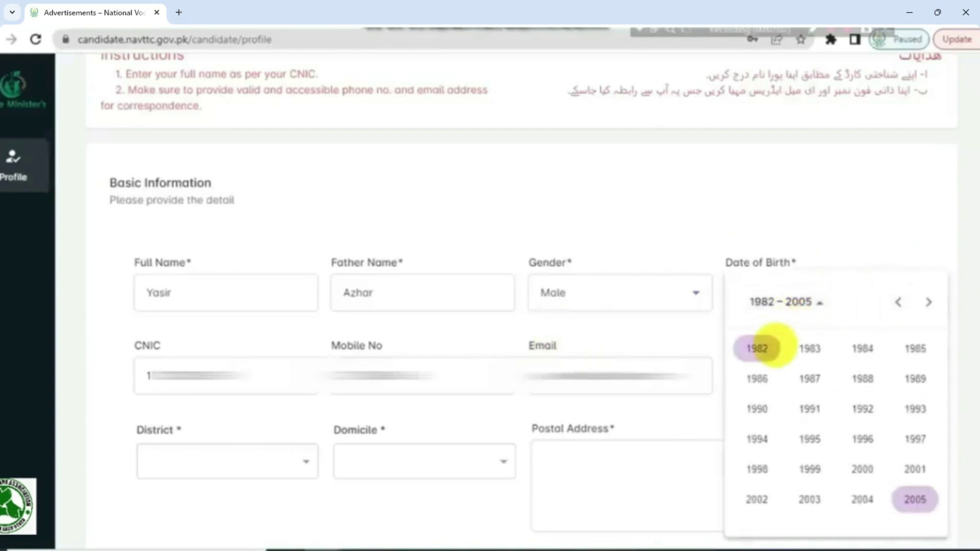
pyautogui.click(770, 347)
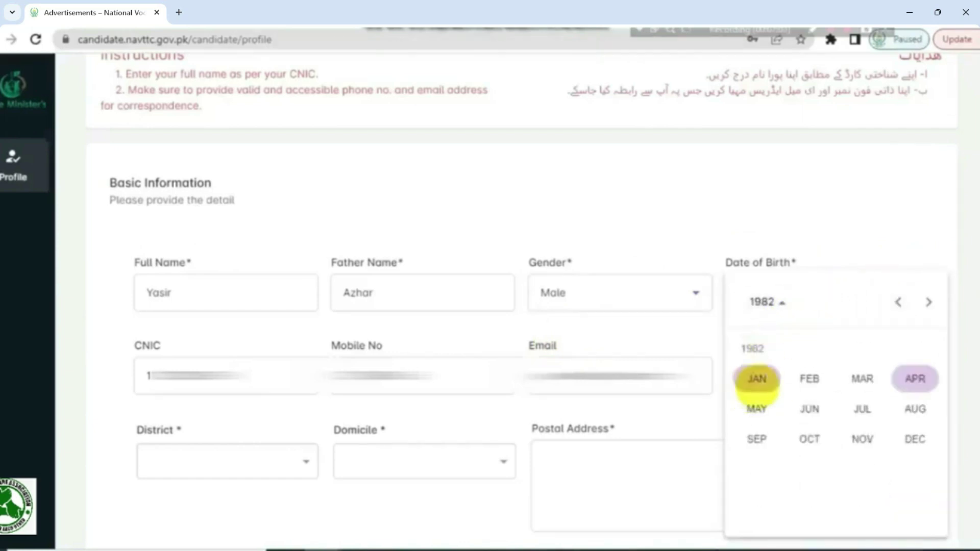
pyautogui.click(756, 377)
pyautogui.click(806, 396)
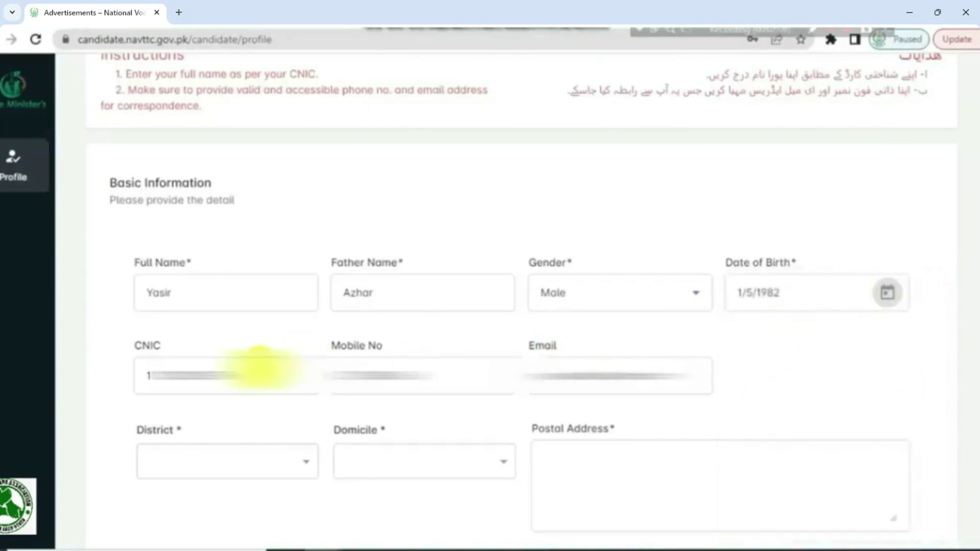
# Highlight the CNIC and mobile numbers to check them
pyautogui.click(248, 375)
pyautogui.moveTo(231, 376); pyautogui.dragTo(145, 378)
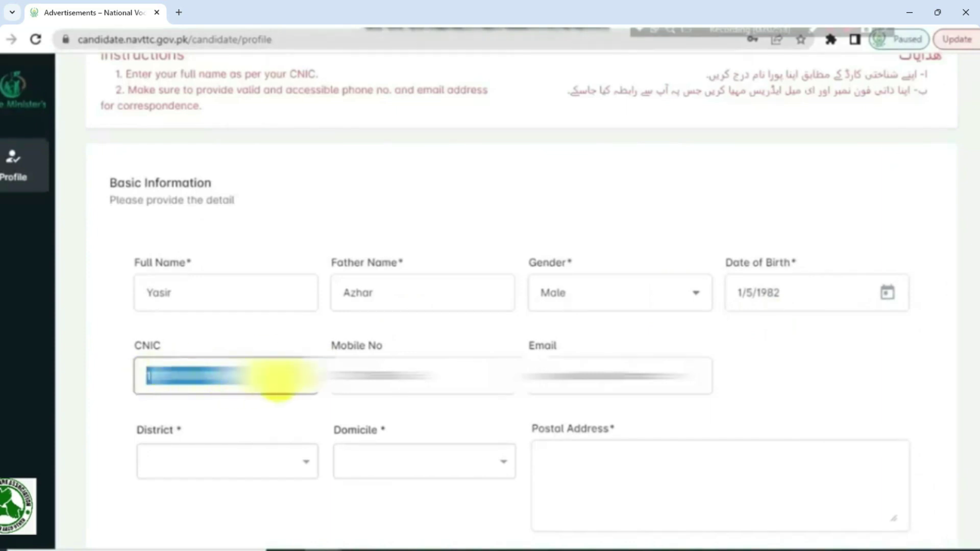
pyautogui.click(230, 374)
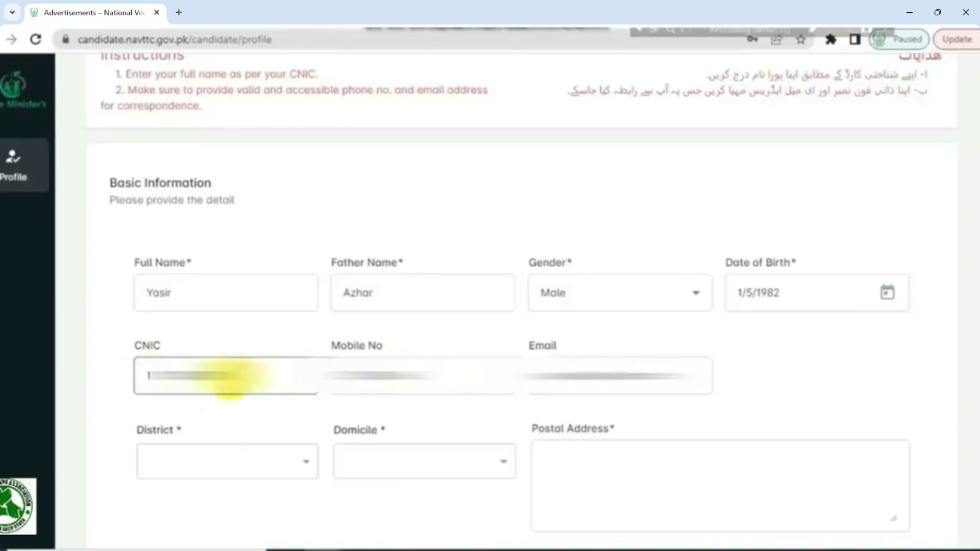
pyautogui.moveTo(229, 375); pyautogui.dragTo(142, 381)
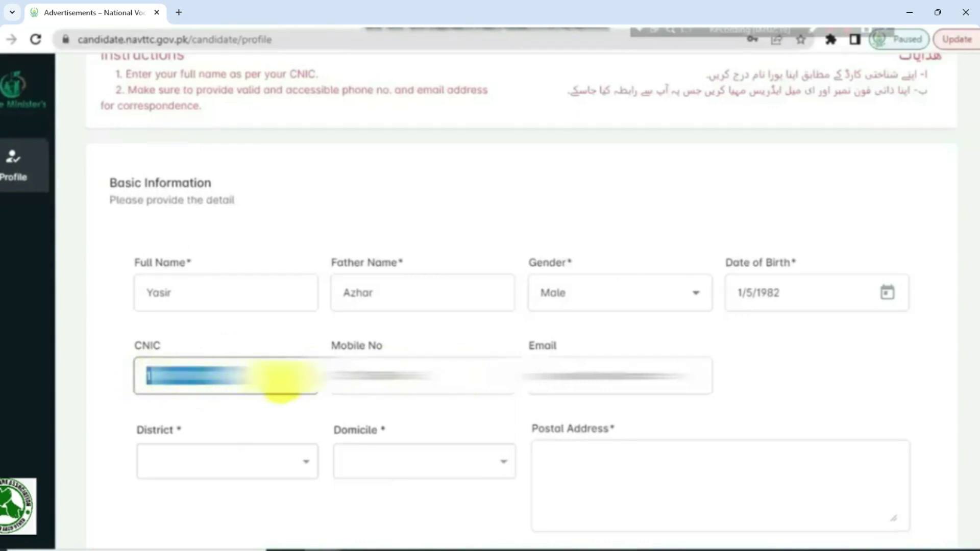
pyautogui.moveTo(334, 376); pyautogui.dragTo(441, 378)
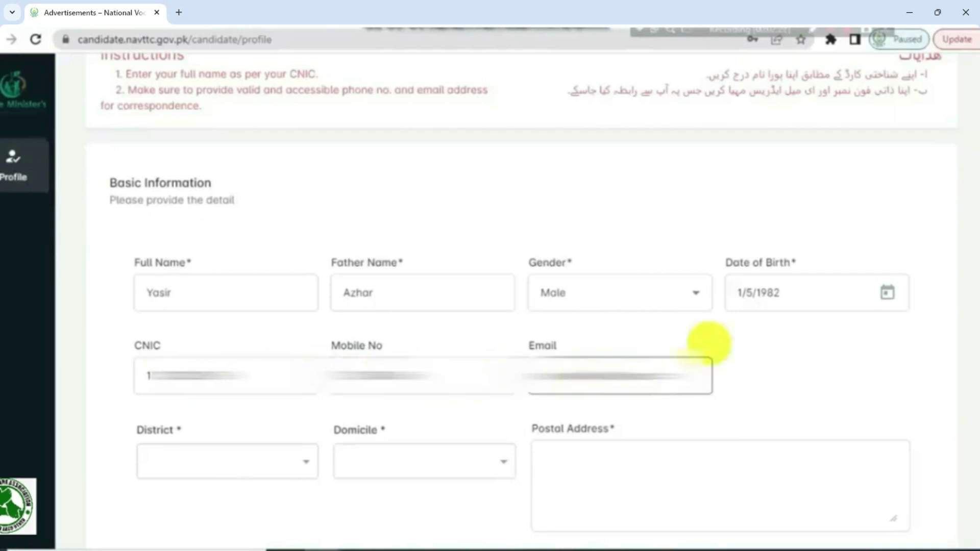
# Set both District and Domicile to Peshawar by searching each list
pyautogui.scroll(-4, 970, 179)
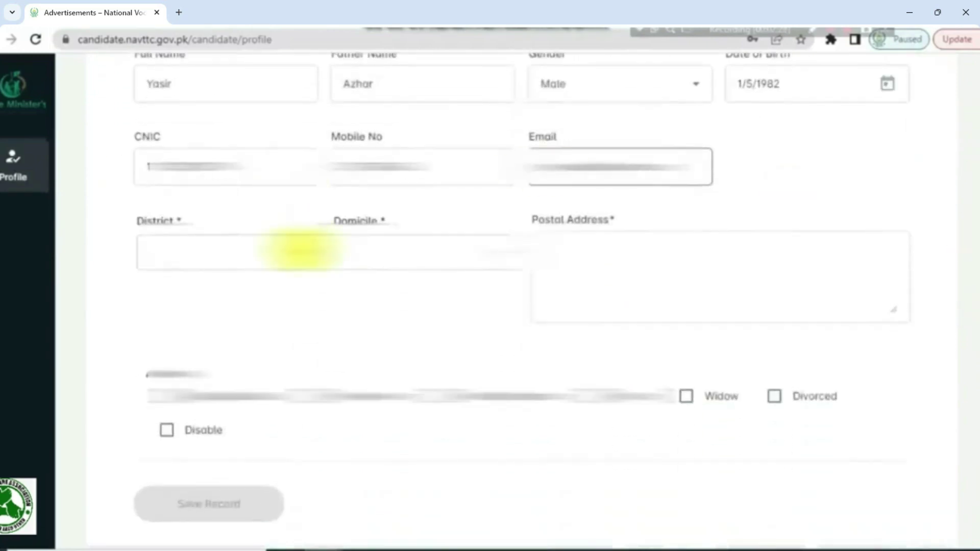
pyautogui.click(307, 252)
pyautogui.write('Pesh')
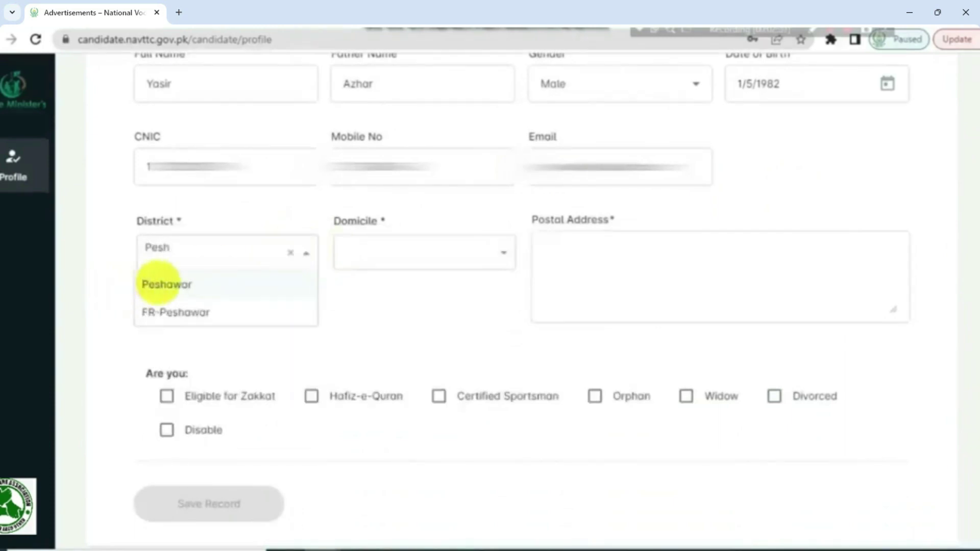
pyautogui.click(163, 283)
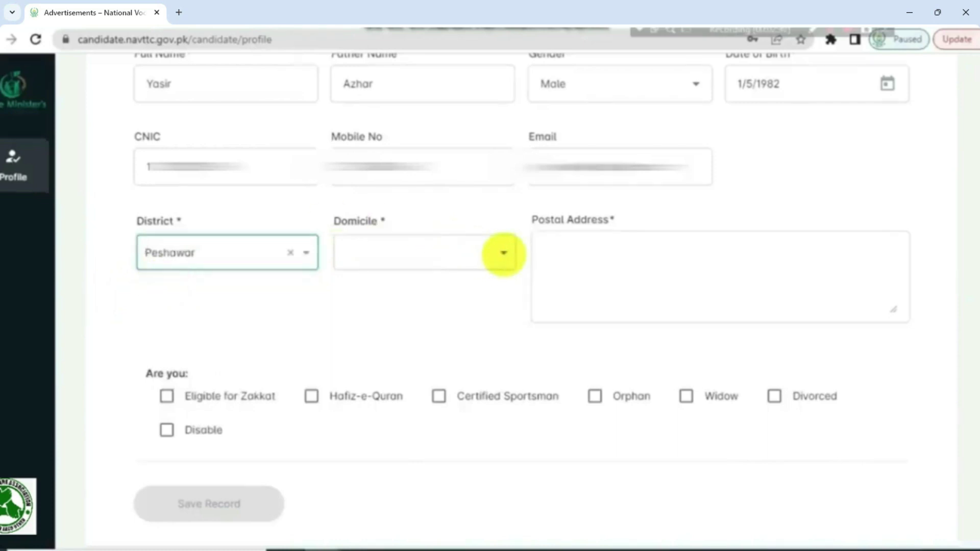
pyautogui.click(503, 253)
pyautogui.write('Pesha')
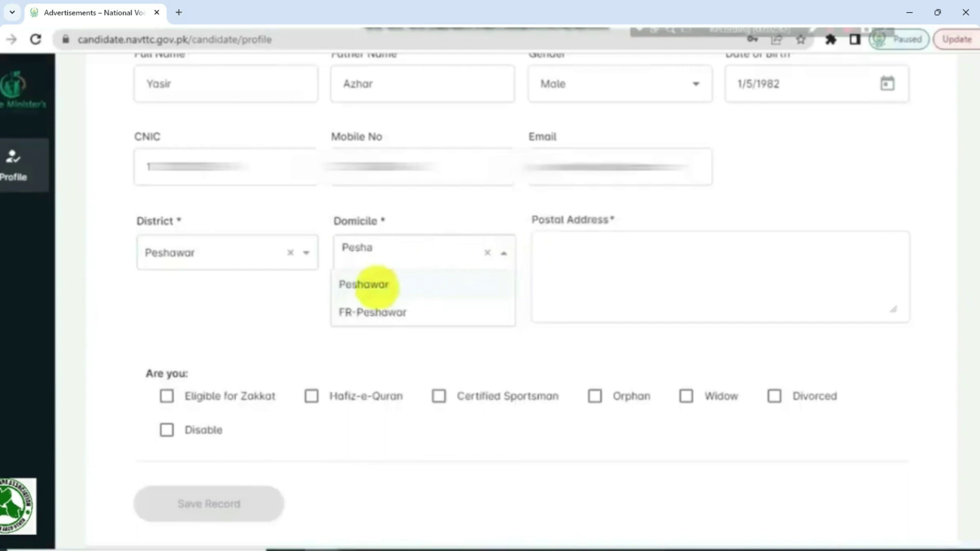
pyautogui.click(376, 286)
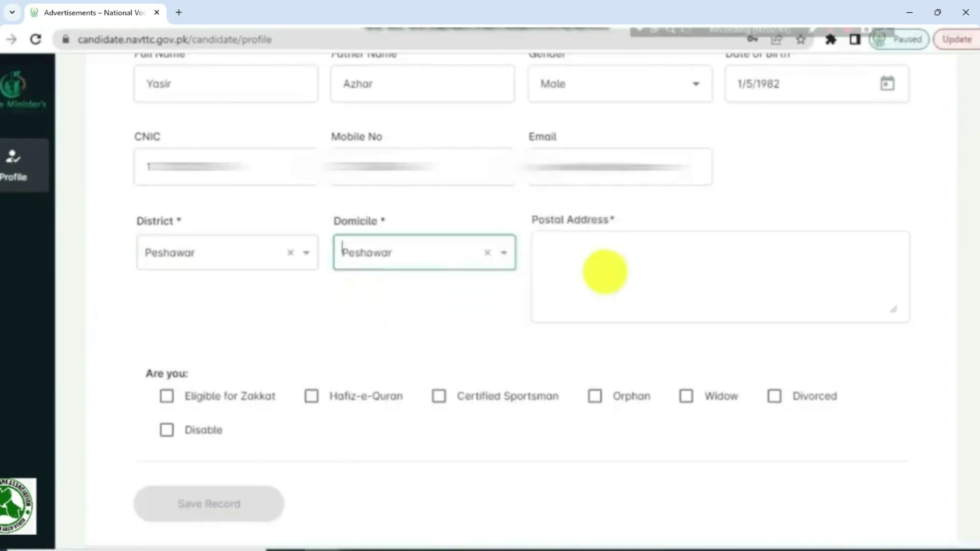
# Enter the postal address in the Postal Address field
pyautogui.click(606, 272)
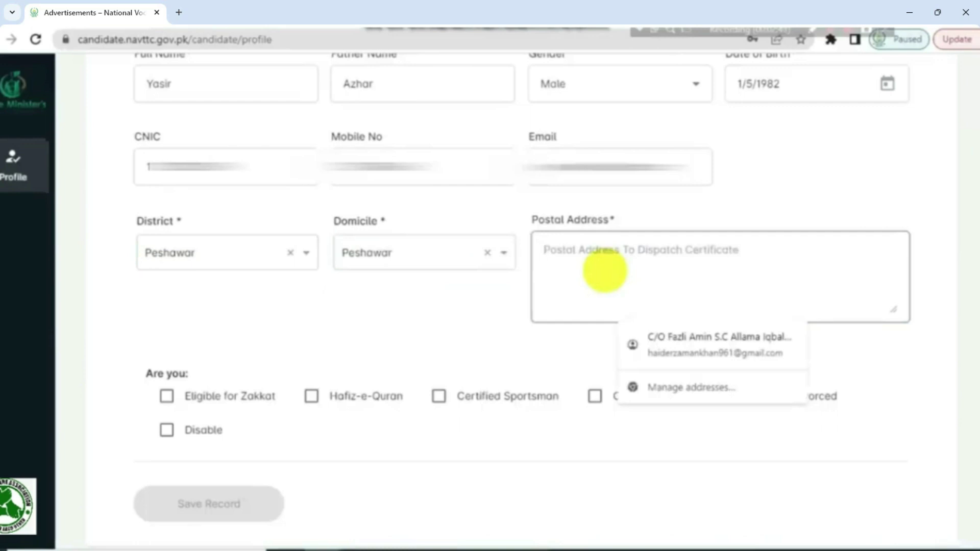
pyautogui.write('Po')
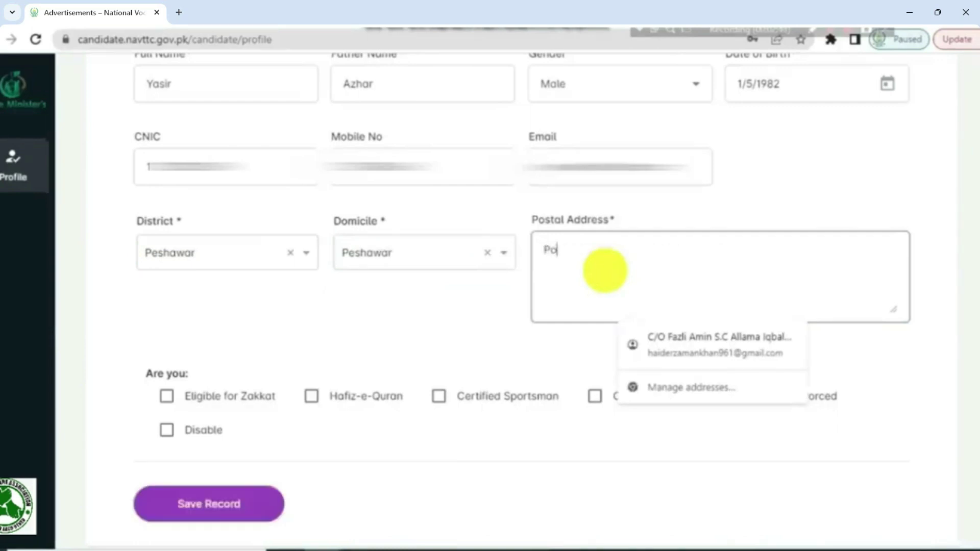
pyautogui.press('BackSpace')
pyautogui.press('BackSpace')
pyautogui.write('Complete Postal Address')
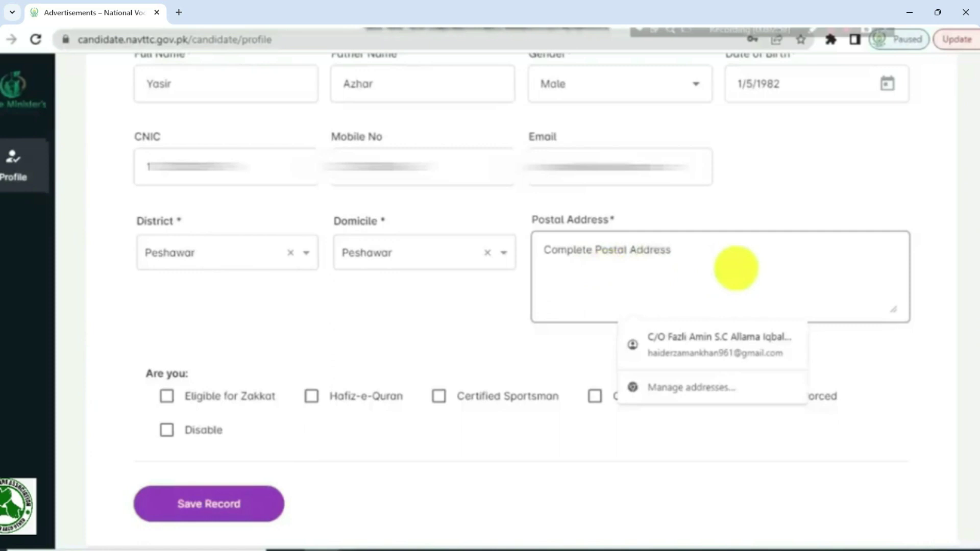
# Tick Zakkat, Hafiz-e-Quran, Certified Sportsman, Orphan, Widow and Divorced among the 'Are you' options
pyautogui.click(329, 338)
pyautogui.scroll(-1, 509, 343)
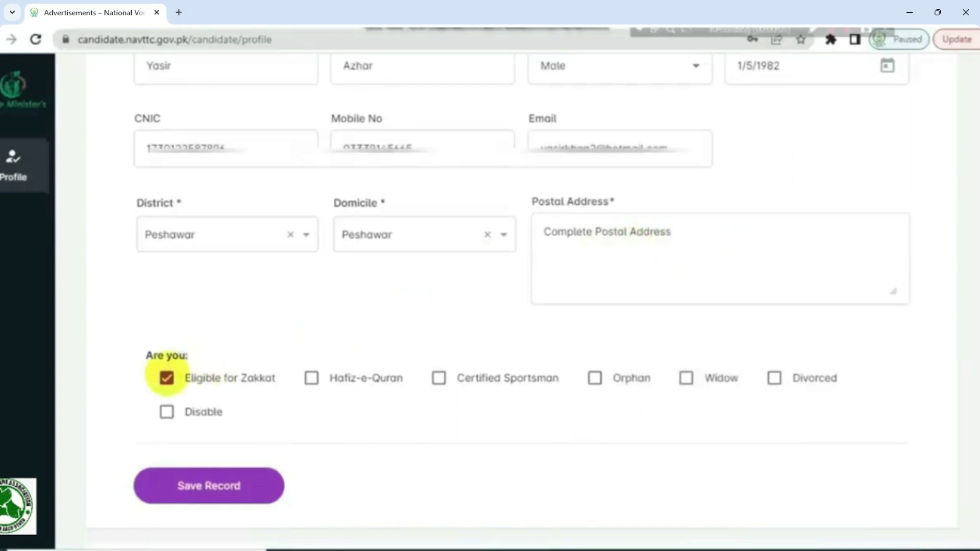
pyautogui.click(167, 378)
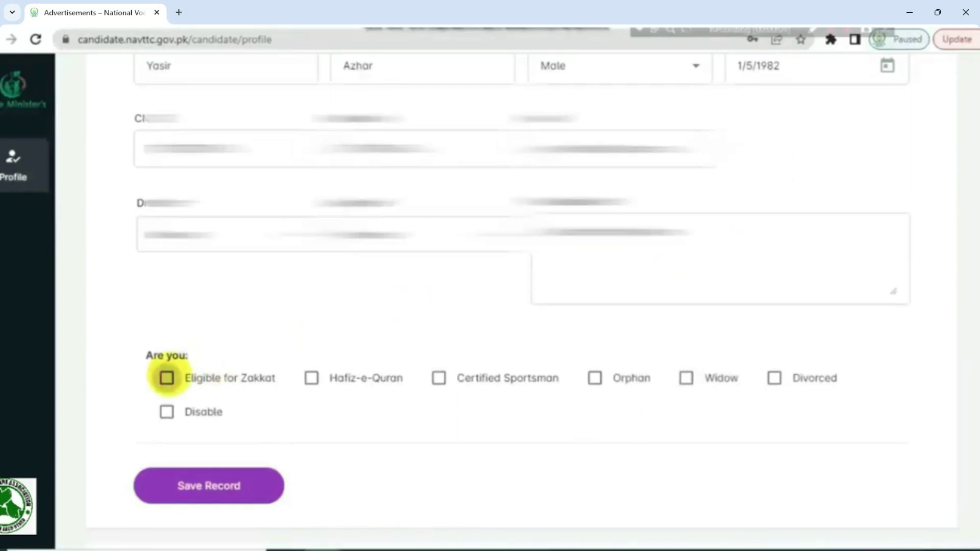
pyautogui.click(167, 378)
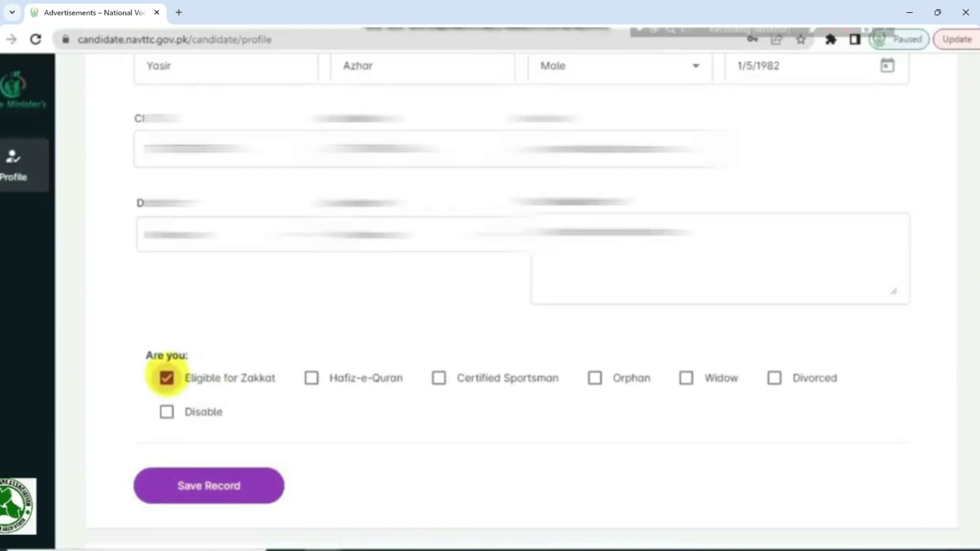
pyautogui.click(311, 377)
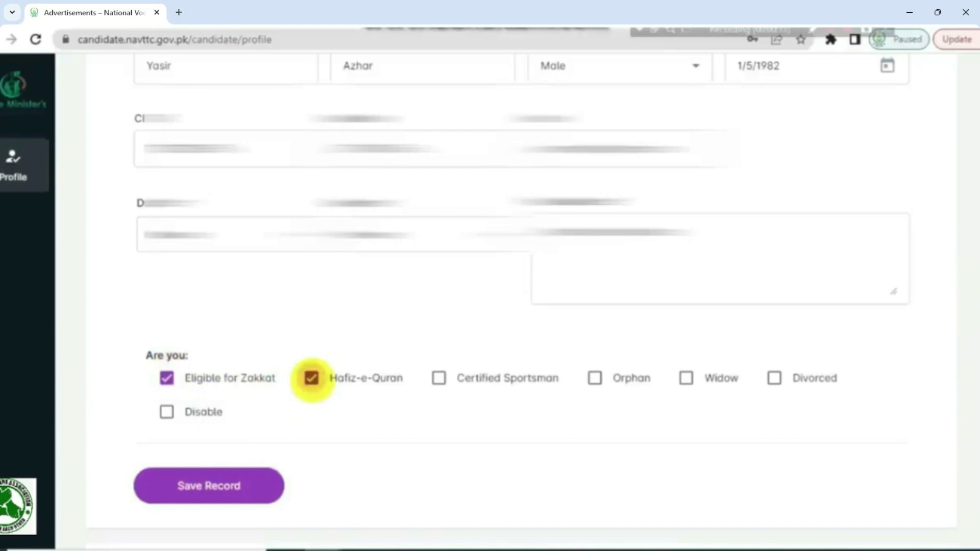
pyautogui.click(311, 377)
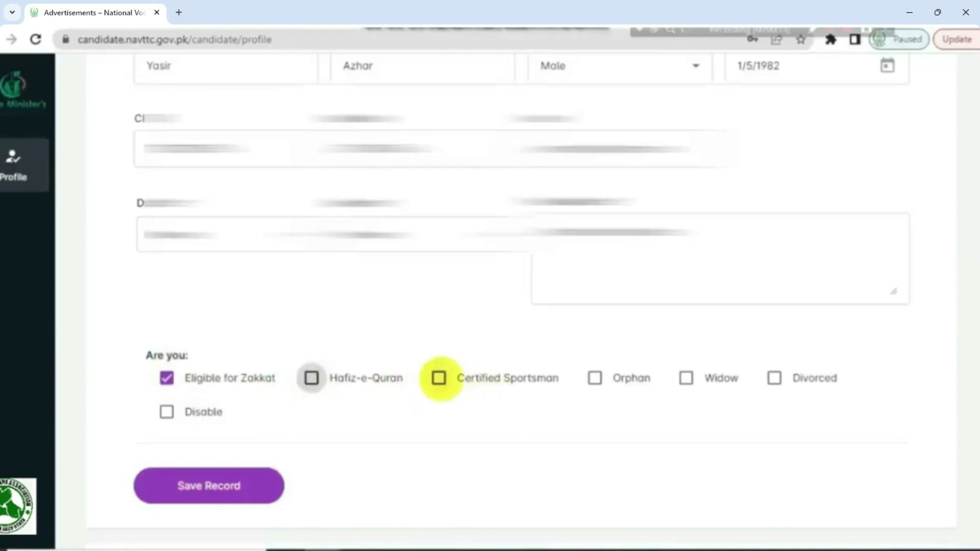
pyautogui.click(439, 377)
pyautogui.click(312, 377)
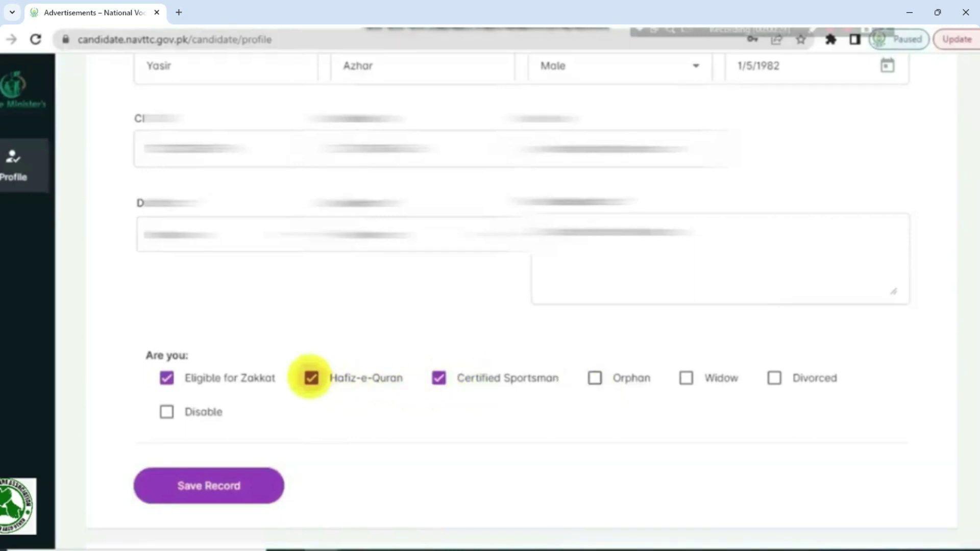
pyautogui.click(595, 378)
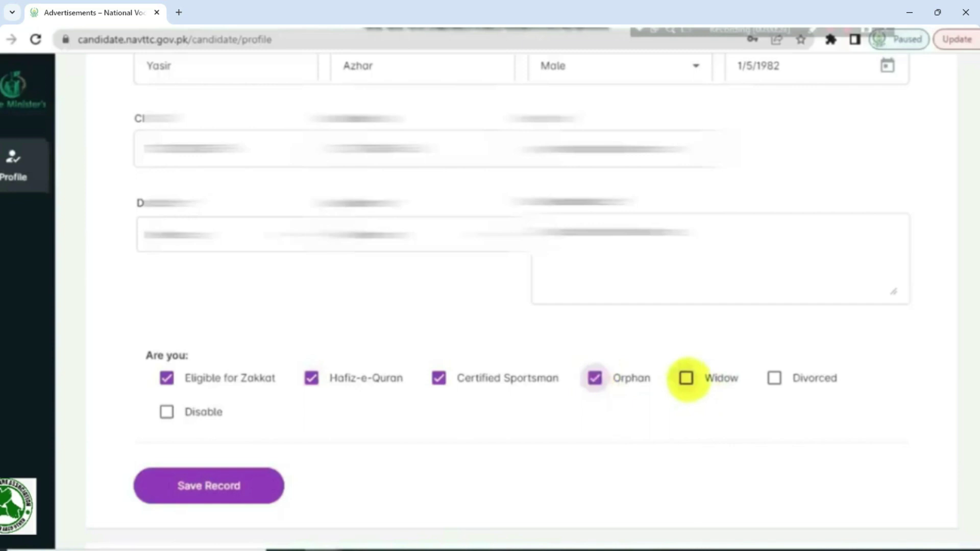
pyautogui.click(686, 378)
pyautogui.click(774, 379)
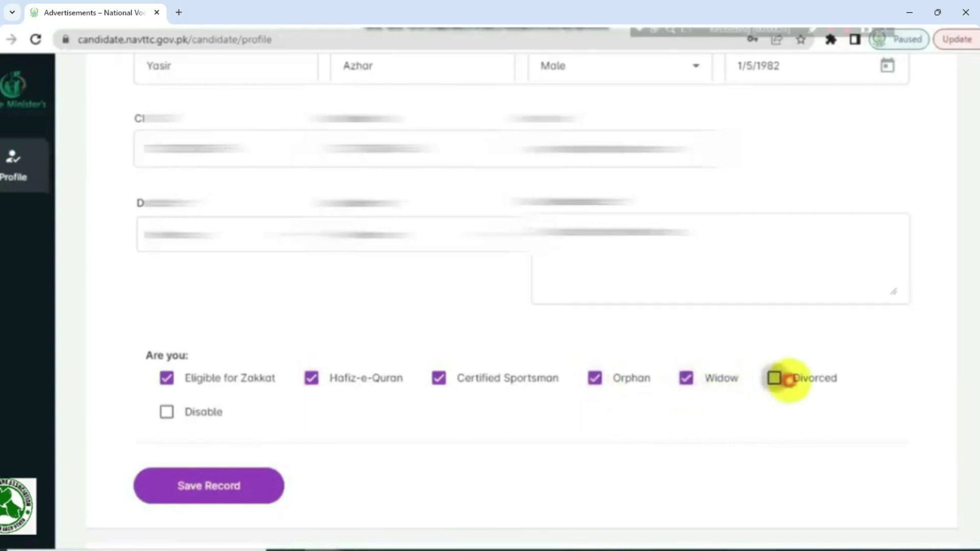
# Clear every 'Are you' option, then re-tick only Eligible for Zakkat
pyautogui.click(168, 413)
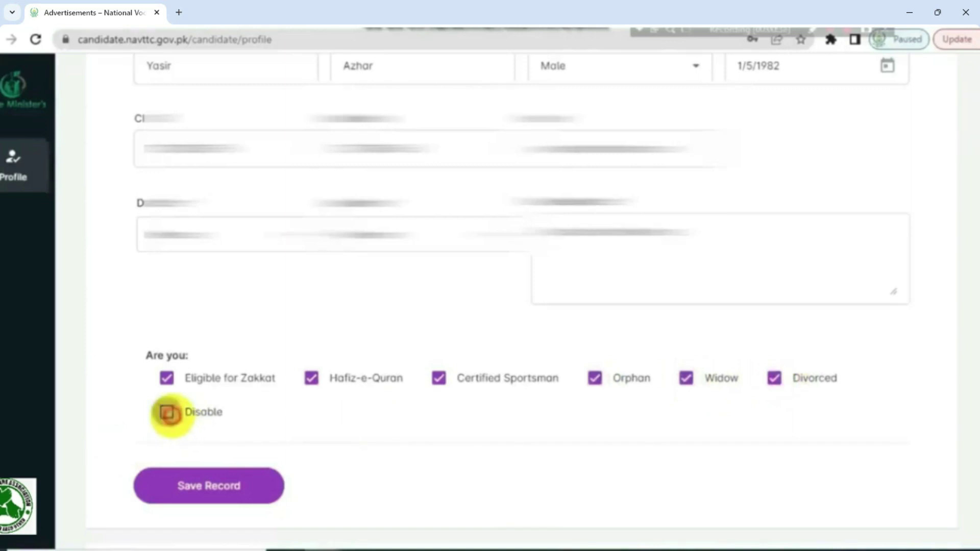
pyautogui.click(167, 413)
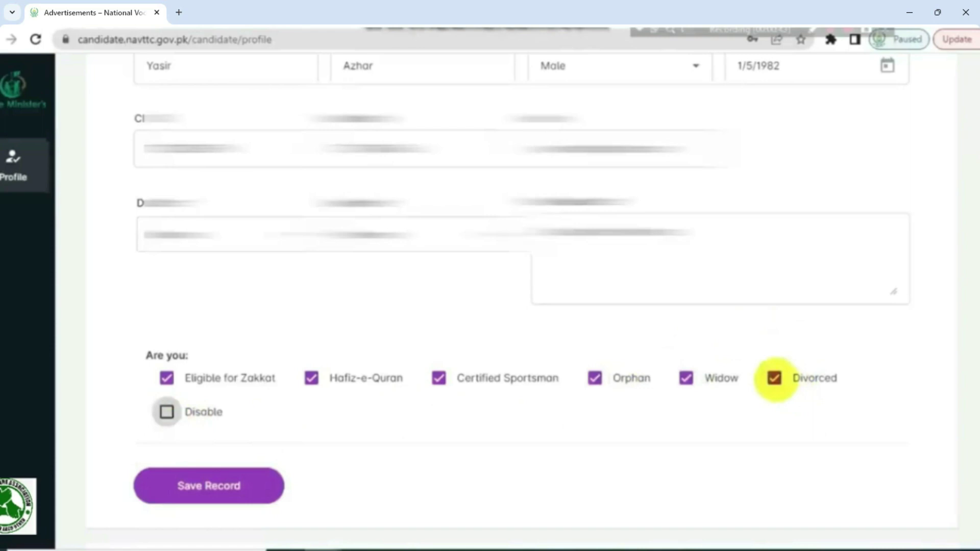
pyautogui.click(774, 378)
pyautogui.click(685, 379)
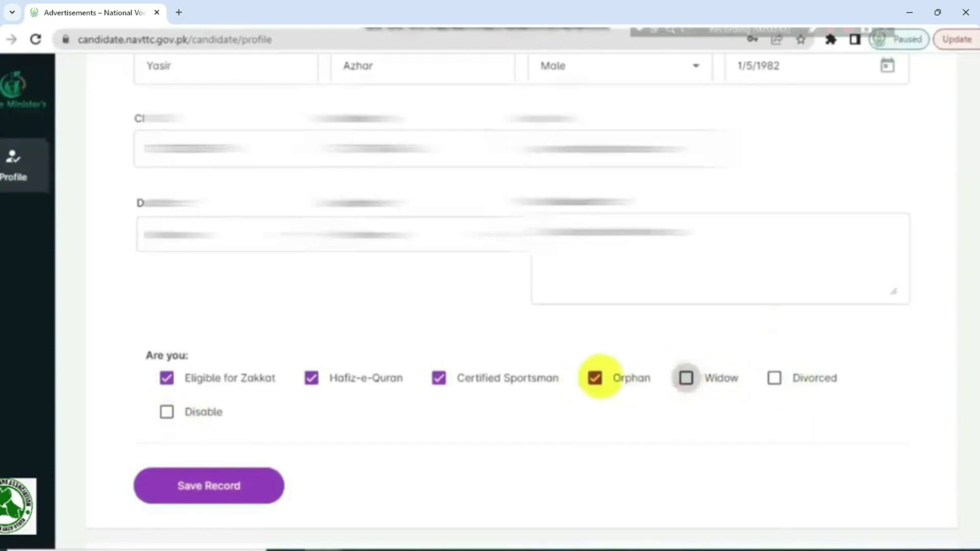
pyautogui.click(595, 378)
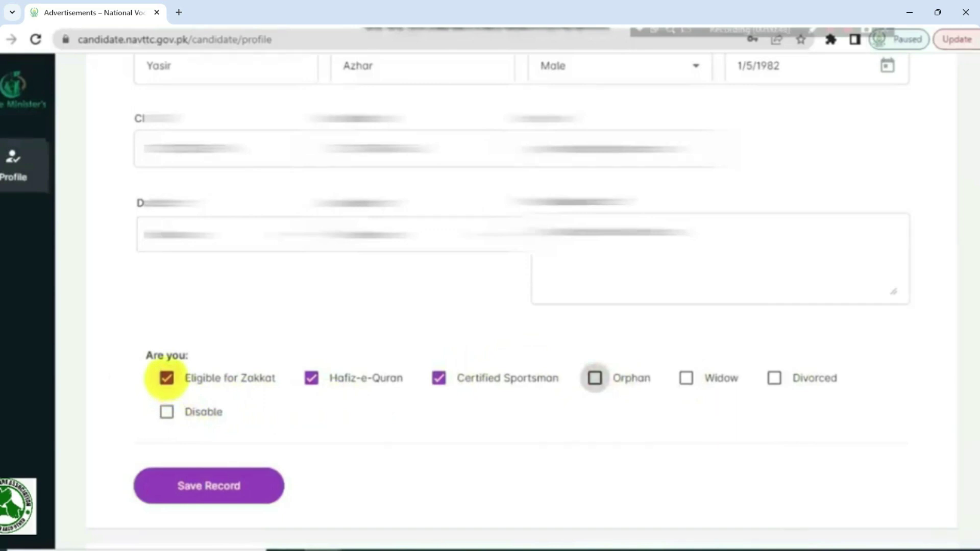
pyautogui.click(166, 378)
pyautogui.click(311, 379)
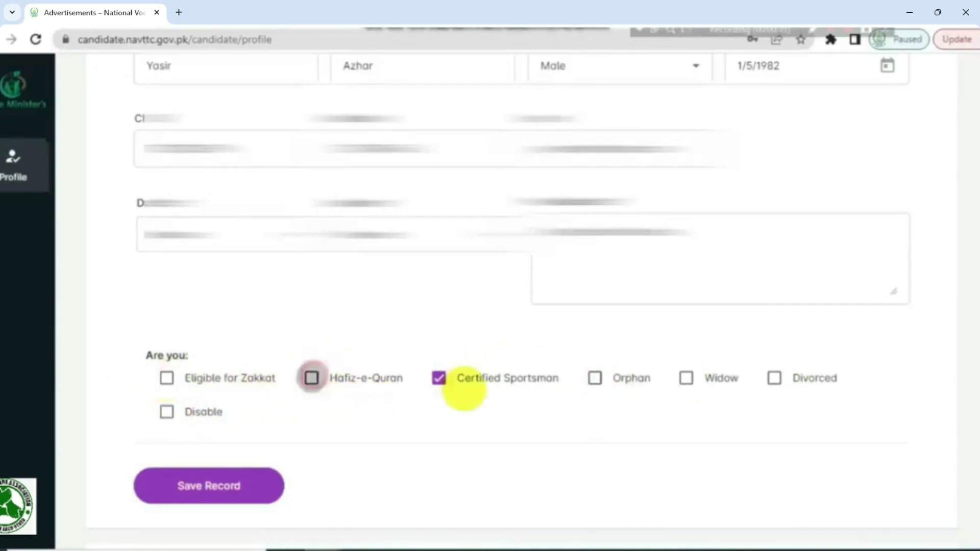
pyautogui.click(439, 378)
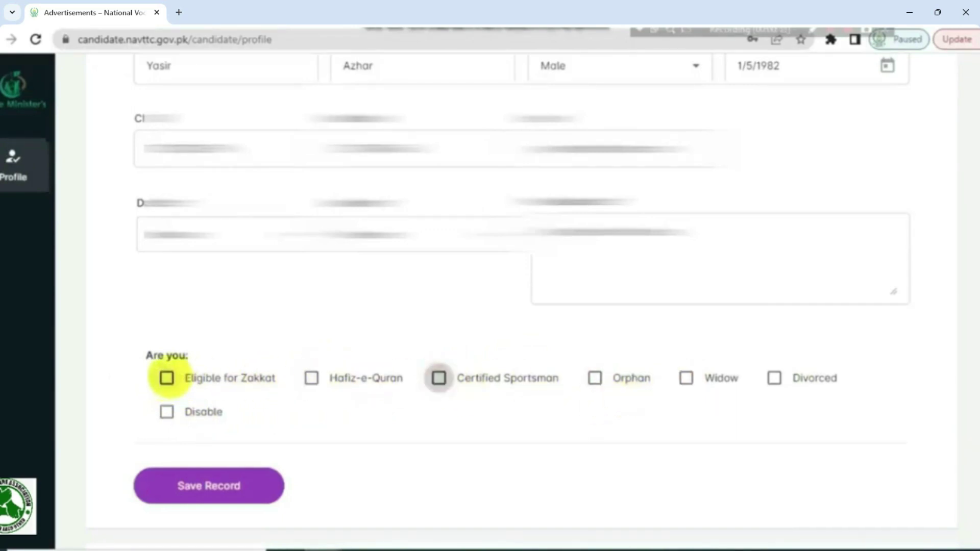
pyautogui.click(167, 378)
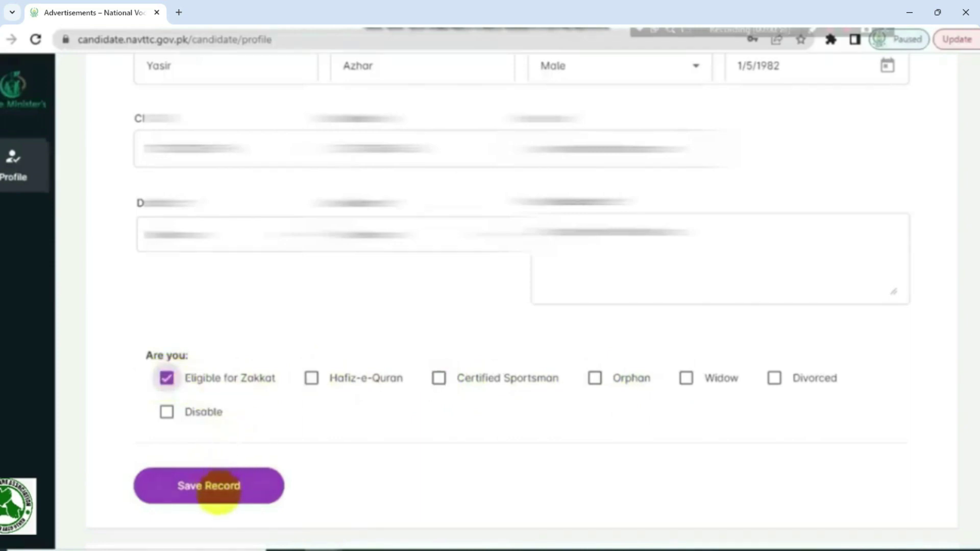
# Save the profile record, then bring up the Upload Recent Picture window
pyautogui.click(214, 496)
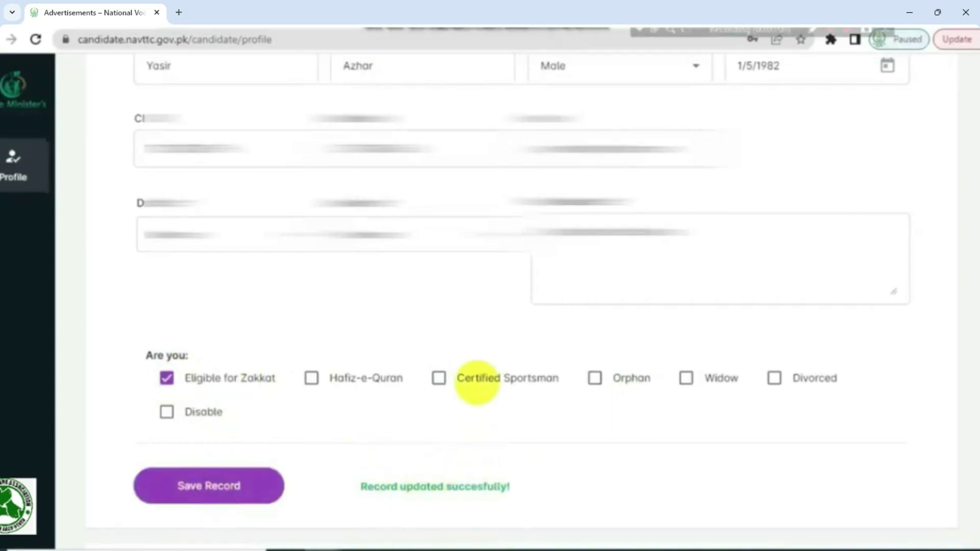
pyautogui.scroll(-6, 477, 382)
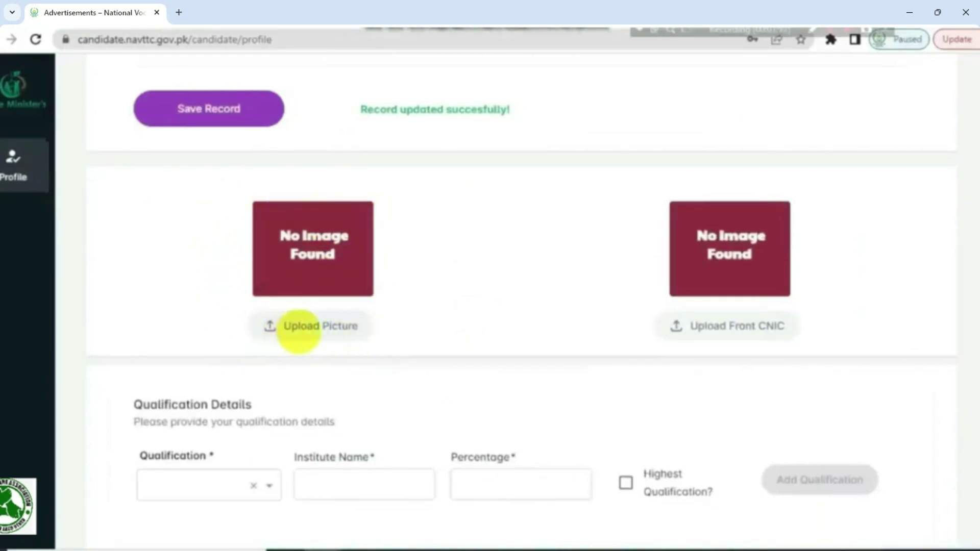
pyautogui.click(312, 325)
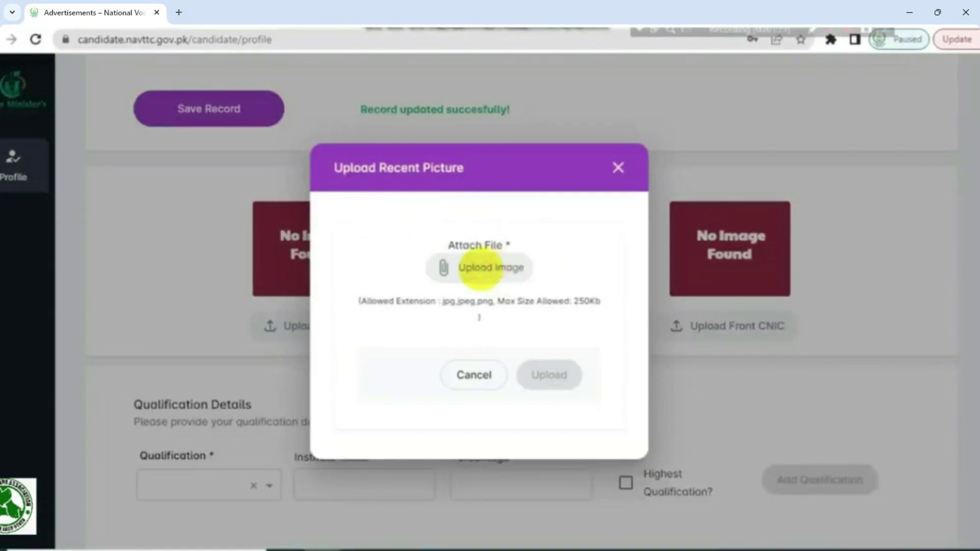
# Attach Image.png from Pictures and upload it as the candidate's profile picture
pyautogui.click(480, 269)
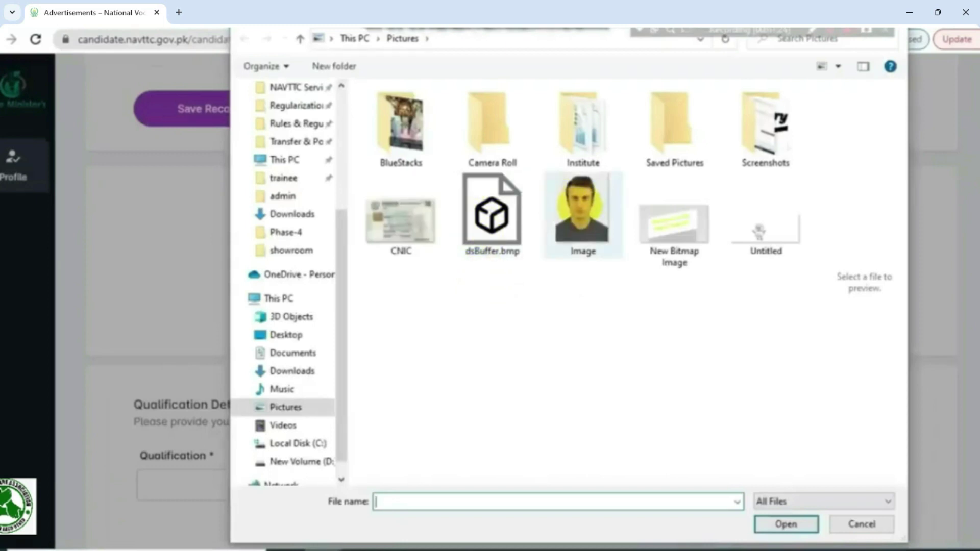
pyautogui.click(594, 205)
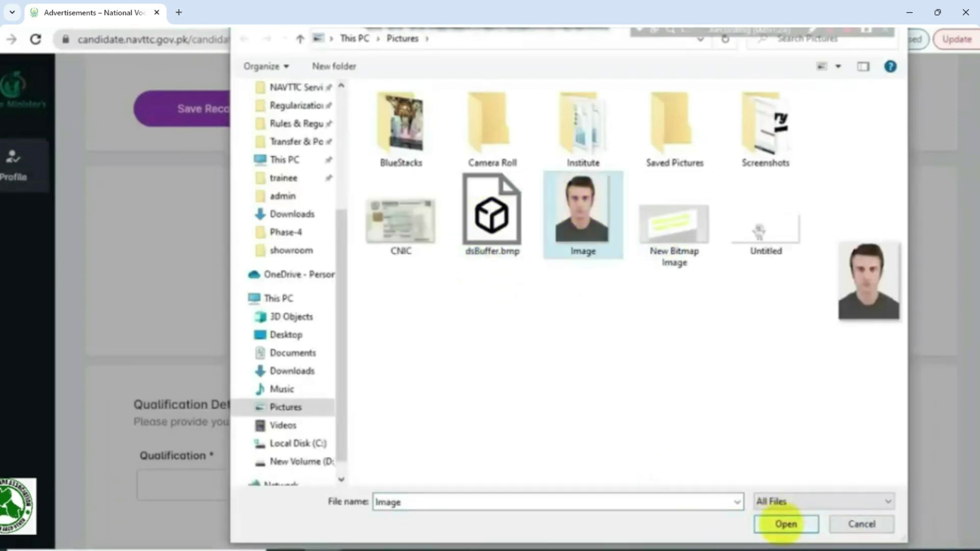
pyautogui.click(786, 524)
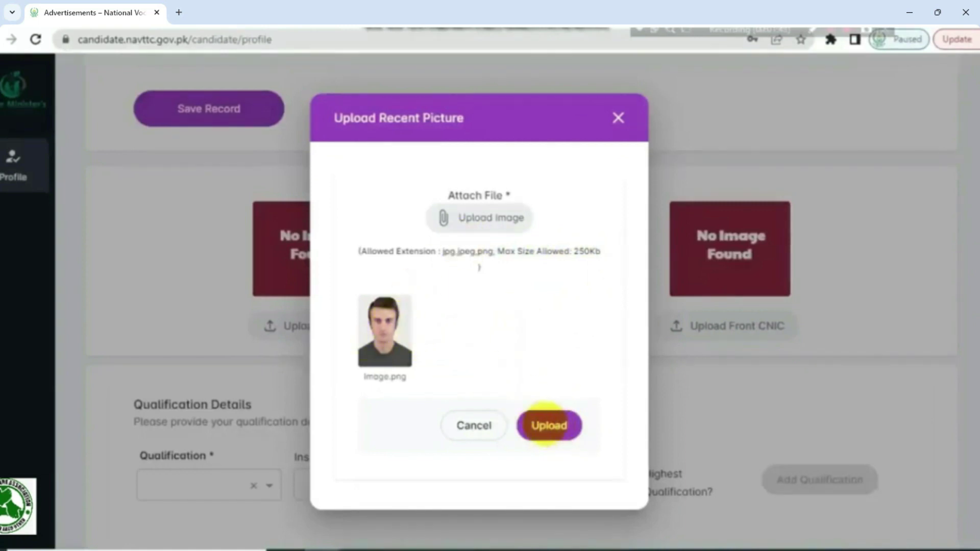
pyautogui.click(545, 425)
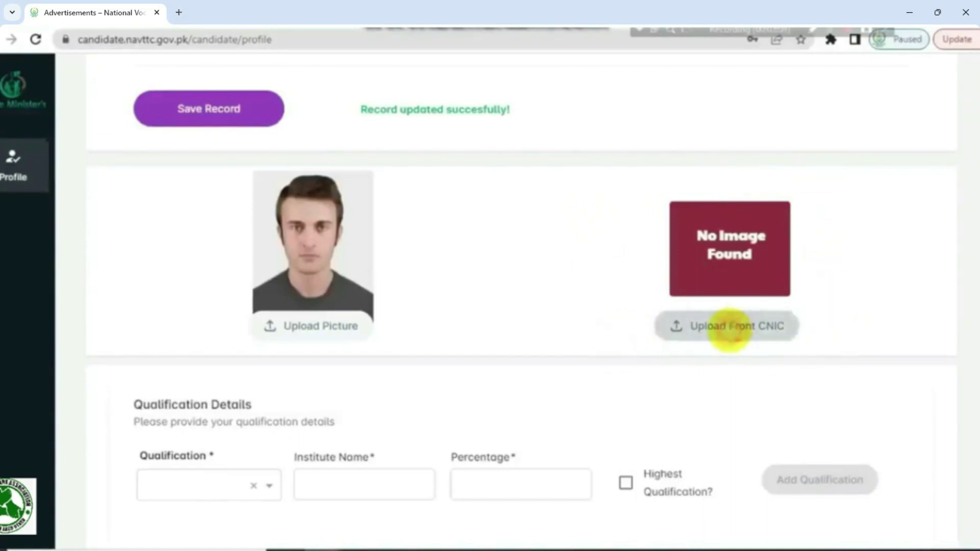
# Try attaching CNIC1.png as the front CNIC image; it is refused with 'Not a valid File'
pyautogui.click(731, 325)
pyautogui.moveTo(335, 169); pyautogui.dragTo(498, 171)
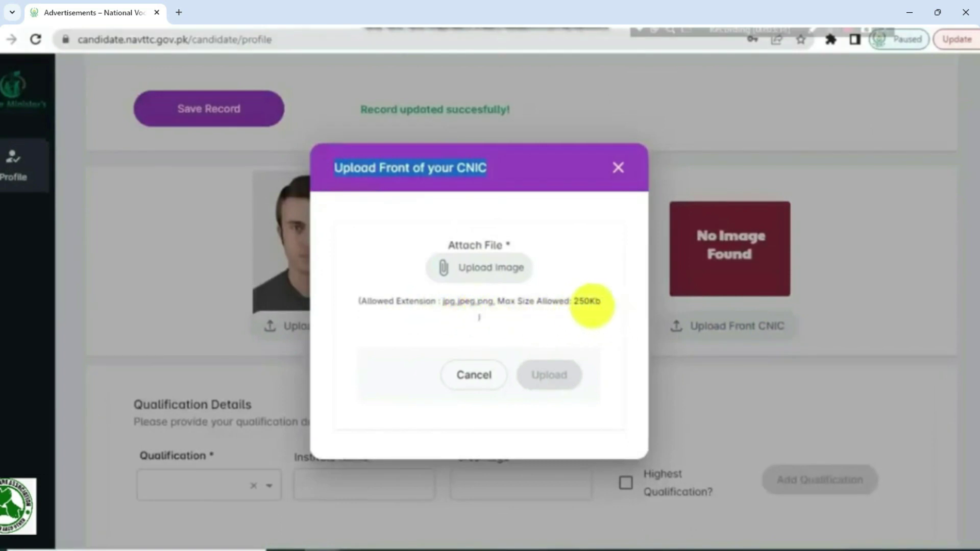
pyautogui.click(485, 267)
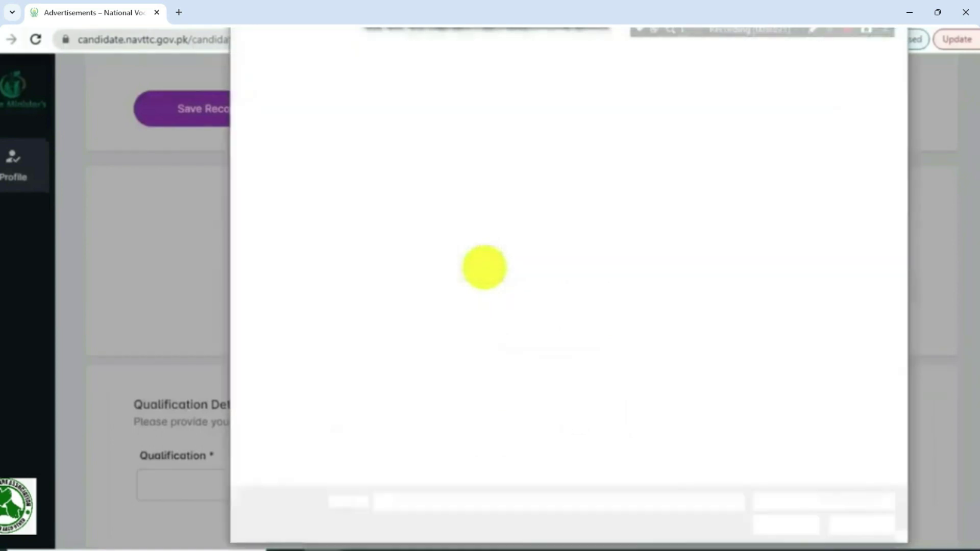
pyautogui.click(491, 221)
pyautogui.click(785, 524)
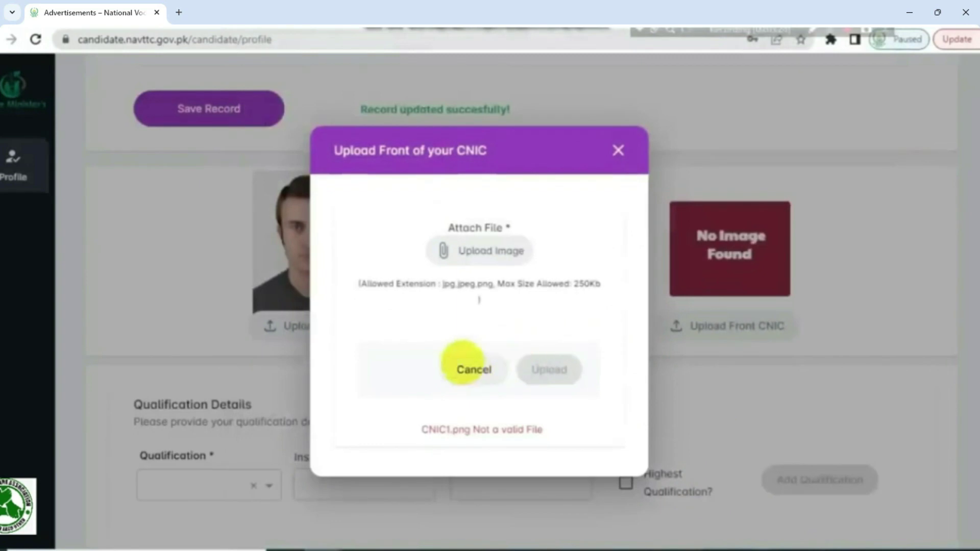
pyautogui.moveTo(422, 429); pyautogui.dragTo(563, 424)
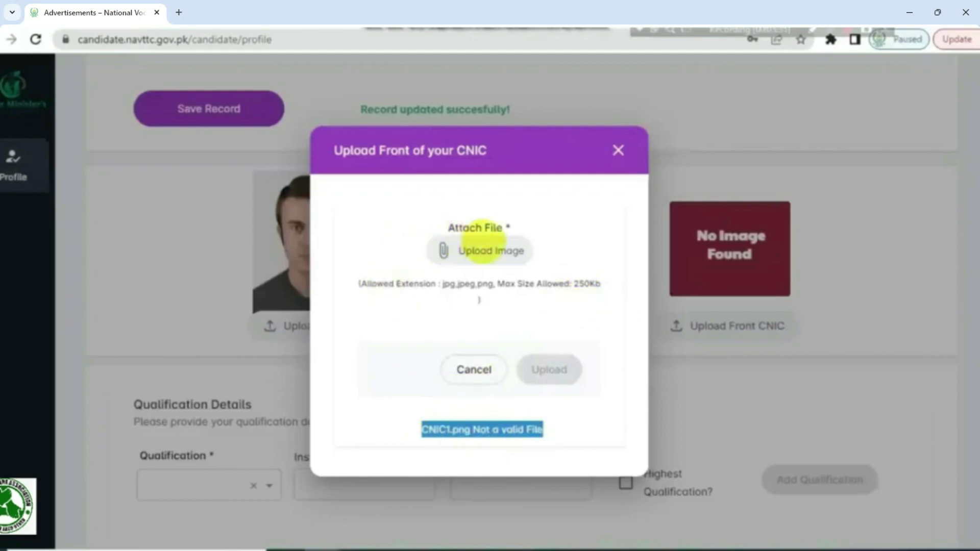
# Attach CNIC.png in the front CNIC dialog and upload it to the profile
pyautogui.click(485, 244)
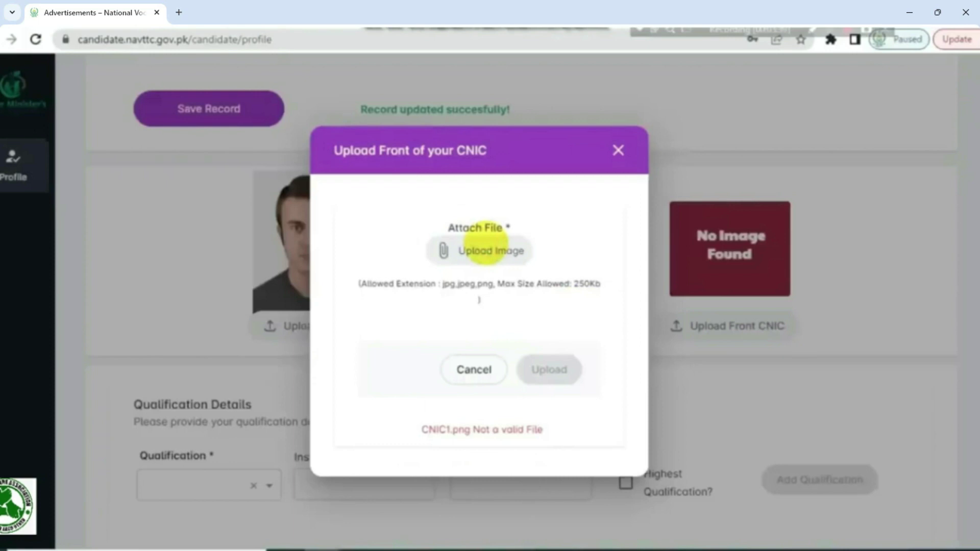
pyautogui.click(485, 248)
pyautogui.click(407, 220)
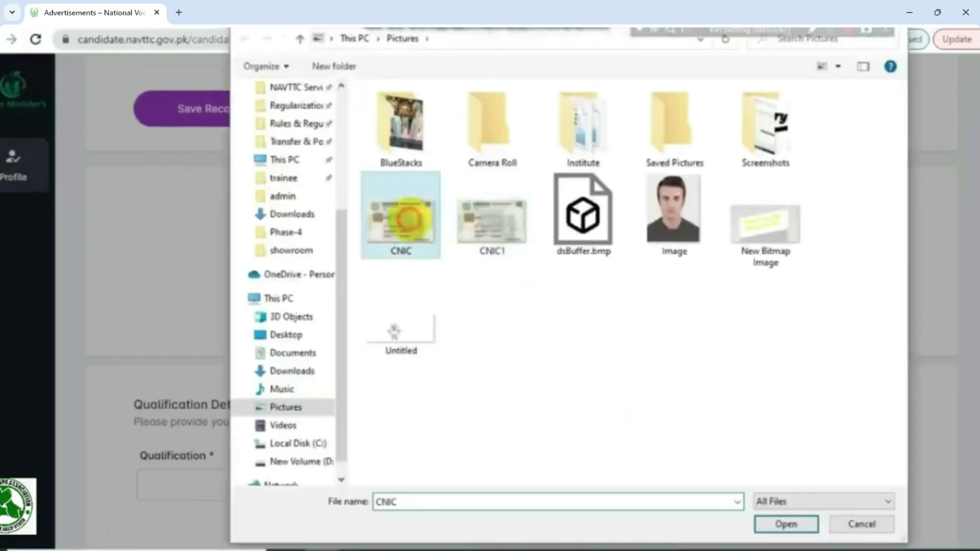
pyautogui.click(799, 524)
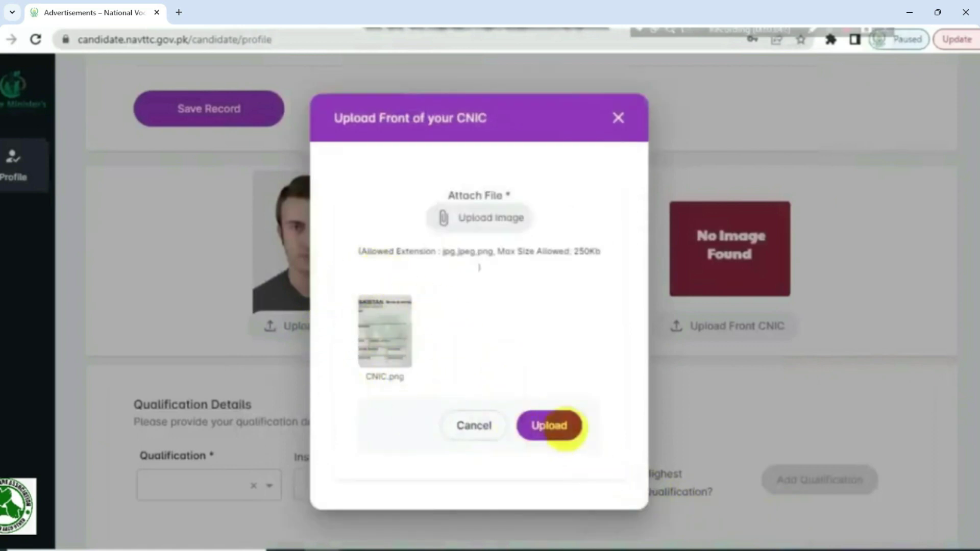
pyautogui.click(554, 425)
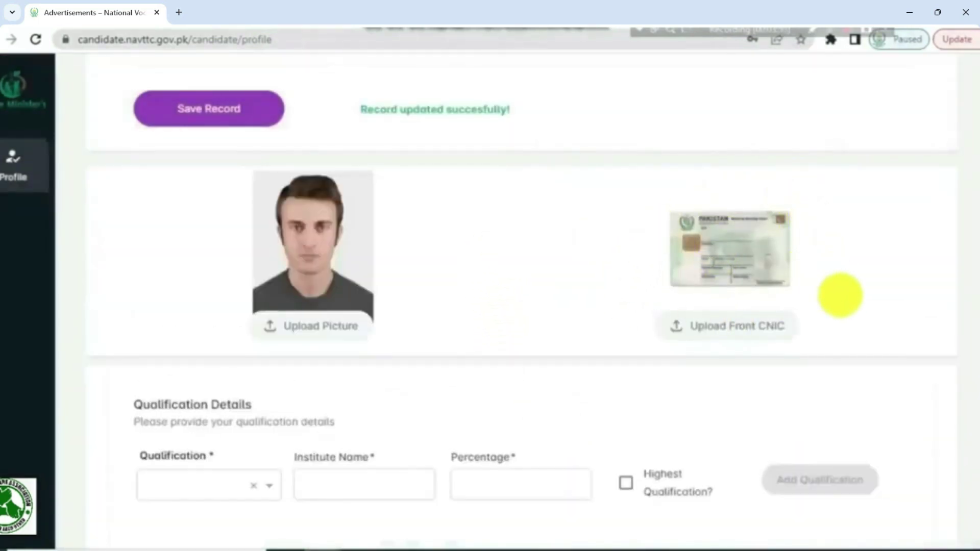
# Go to Qualification Details and browse the education levels in the Qualification dropdown
pyautogui.scroll(-1, 827, 291)
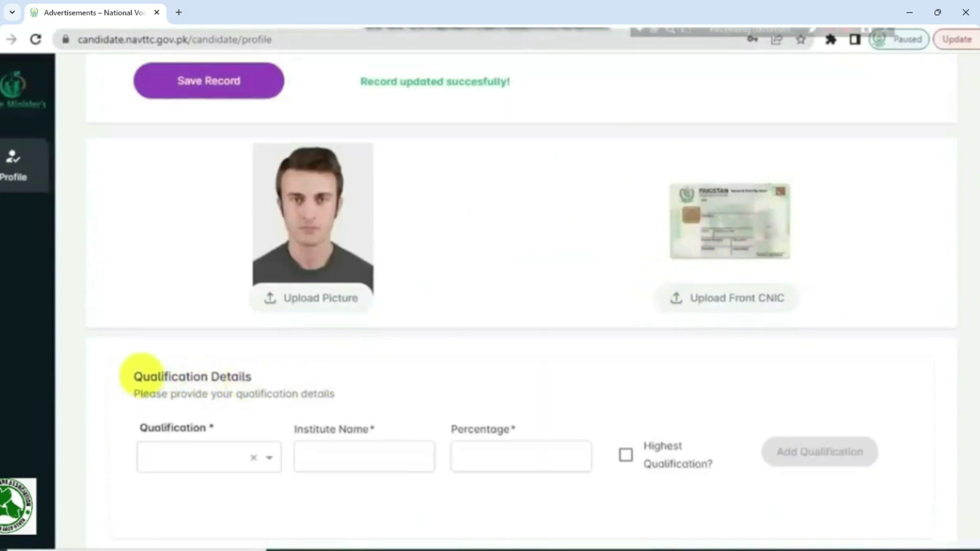
pyautogui.scroll(-1, 977, 338)
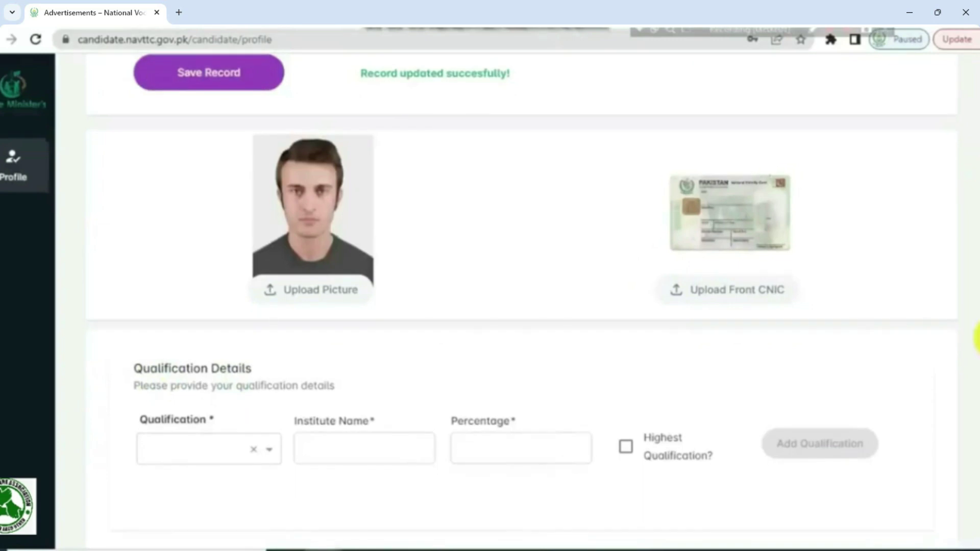
pyautogui.scroll(-1, 977, 337)
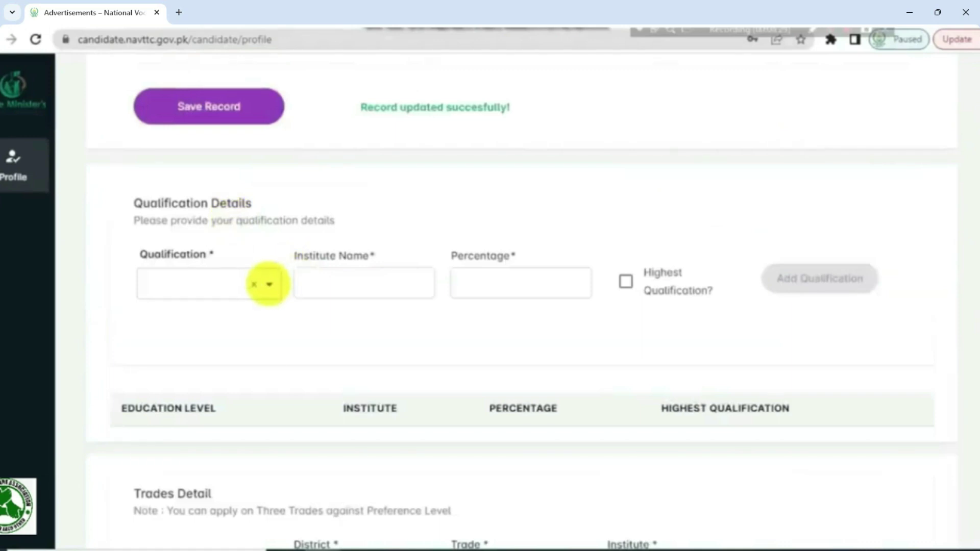
pyautogui.click(268, 284)
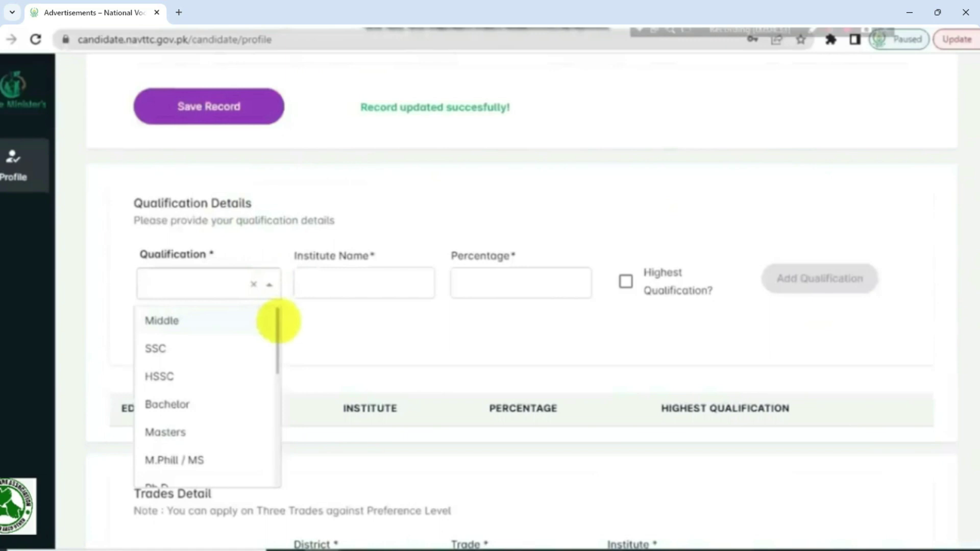
pyautogui.moveTo(278, 324); pyautogui.dragTo(278, 345)
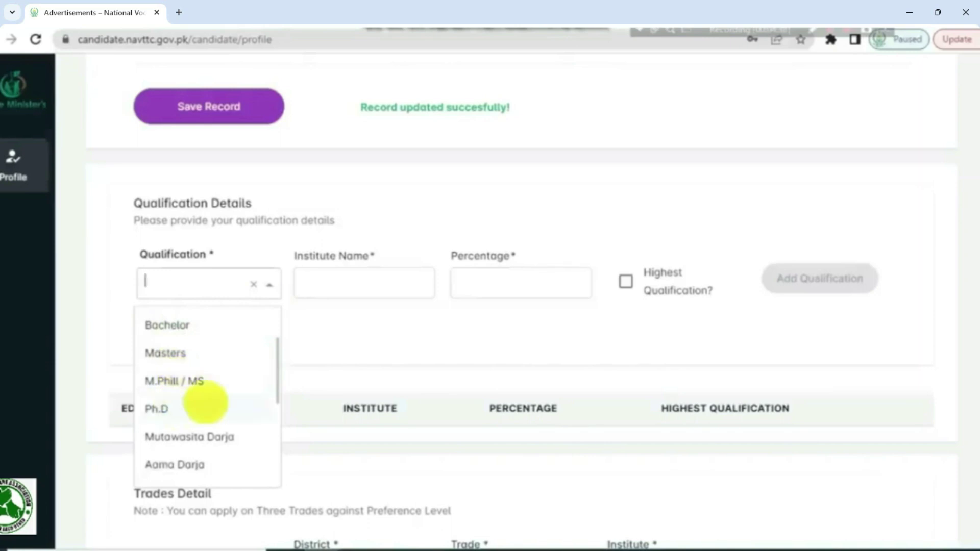
pyautogui.moveTo(277, 381); pyautogui.dragTo(274, 416)
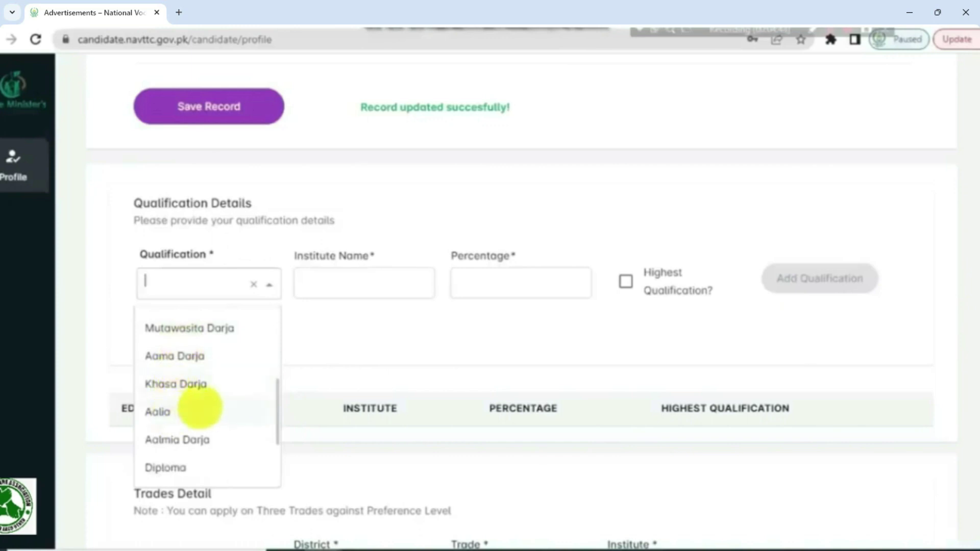
pyautogui.moveTo(276, 401); pyautogui.dragTo(262, 448)
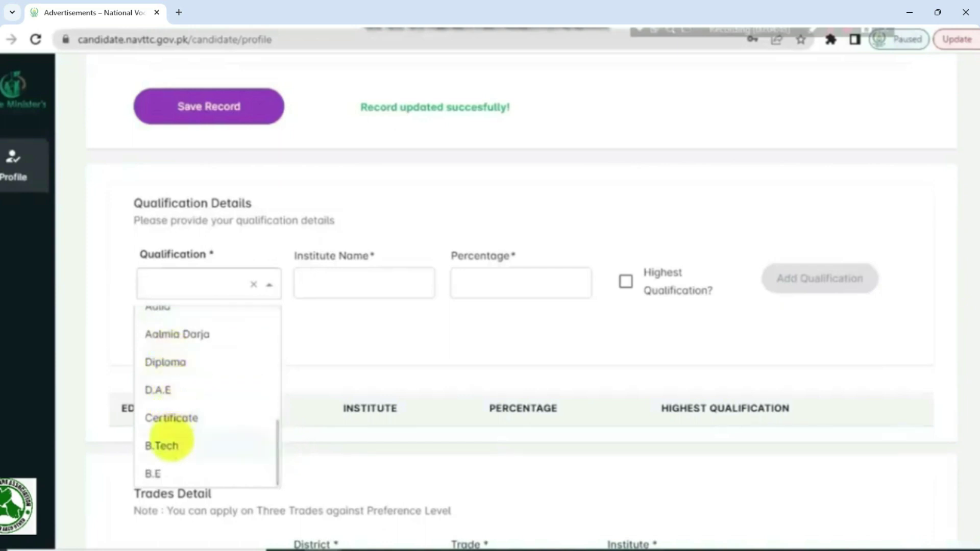
pyautogui.moveTo(279, 458); pyautogui.dragTo(262, 385)
# Add Masters from University of Peshawar at 78%, marked as highest qualification
pyautogui.click(174, 328)
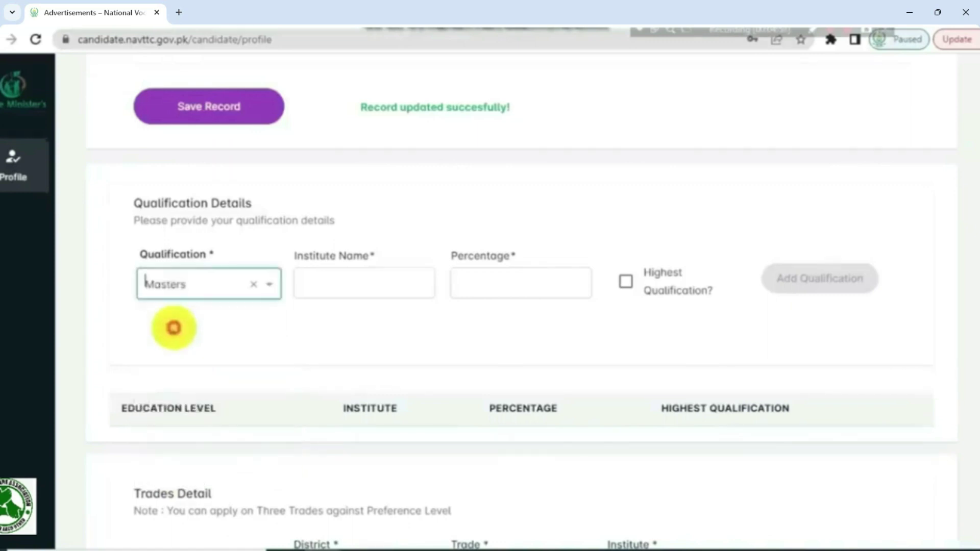
pyautogui.click(365, 284)
pyautogui.write('University of Peshawar')
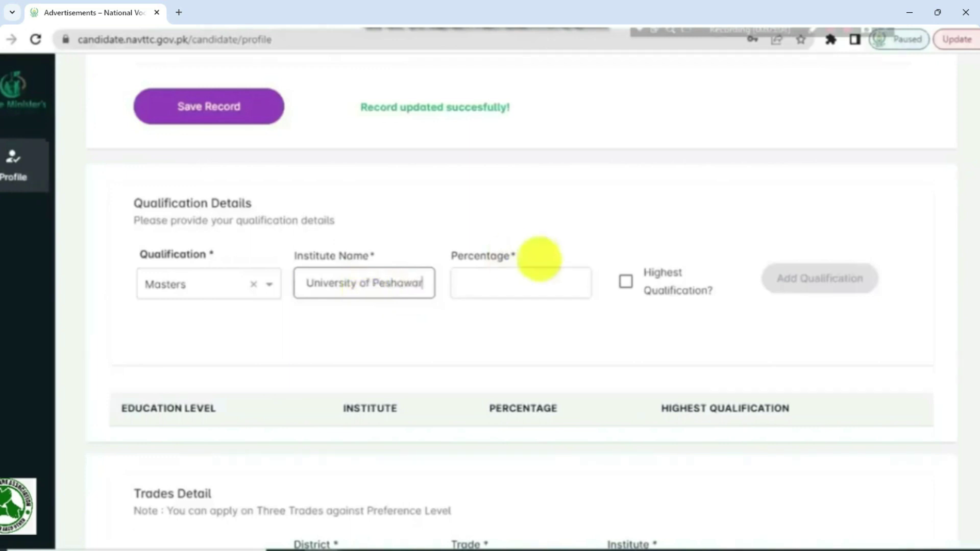
pyautogui.click(522, 289)
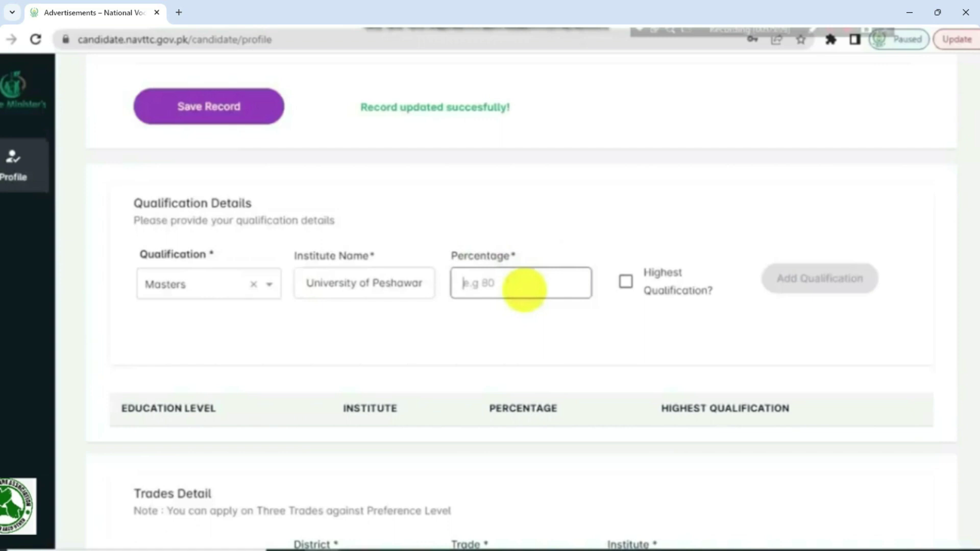
pyautogui.write('78')
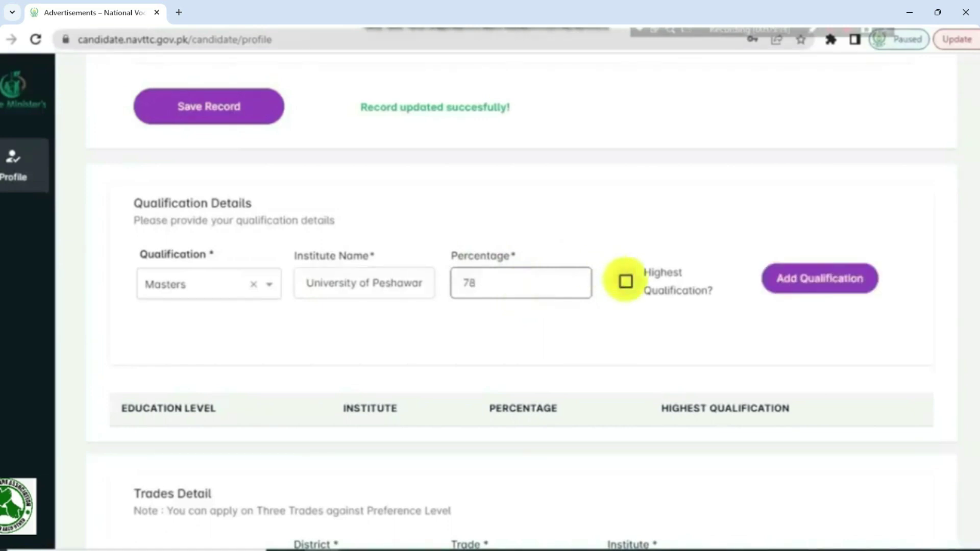
pyautogui.click(626, 281)
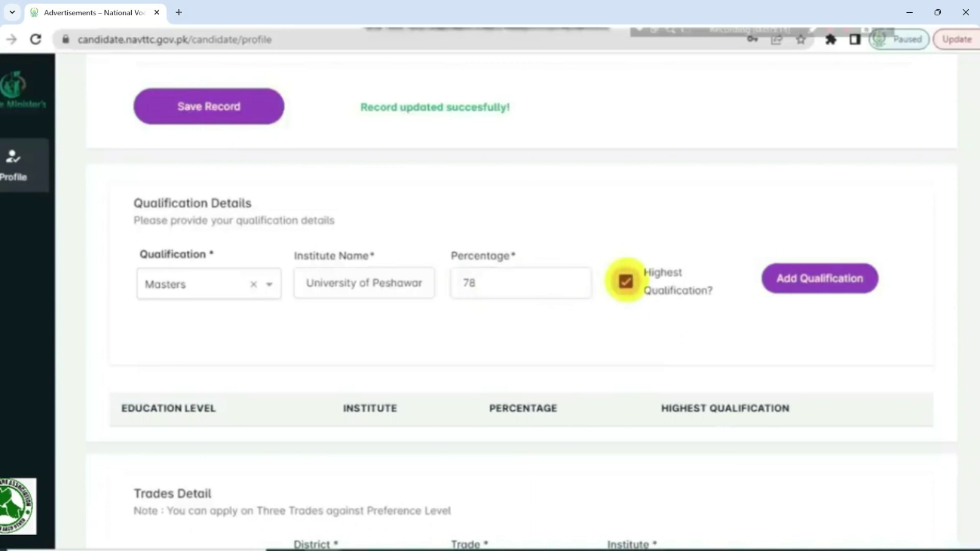
pyautogui.scroll(-2, 978, 309)
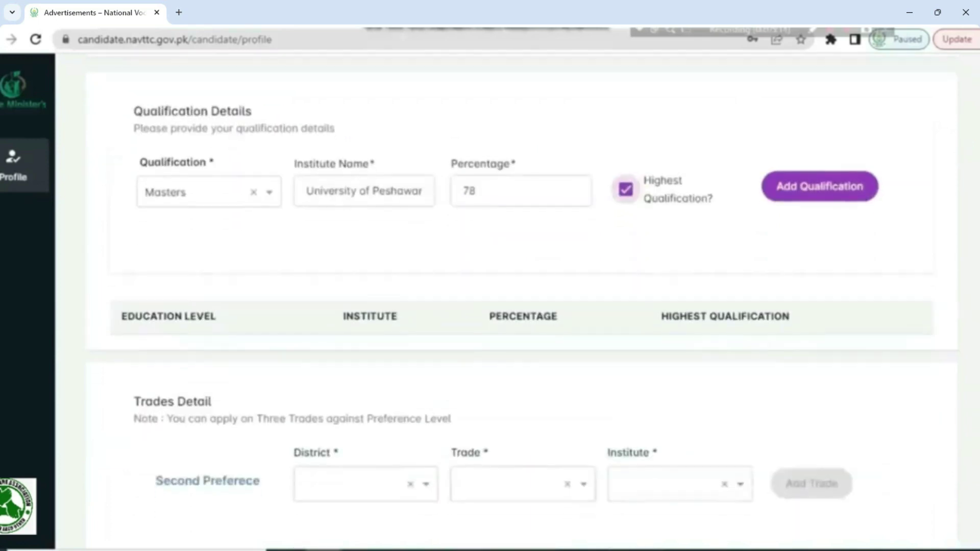
pyautogui.click(806, 185)
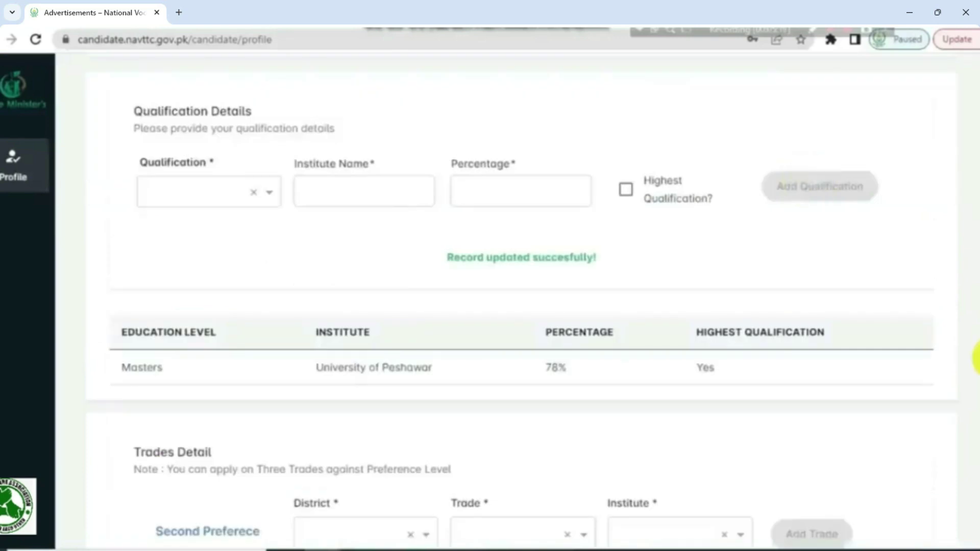
pyautogui.scroll(-2, 977, 363)
pyautogui.scroll(1, 977, 370)
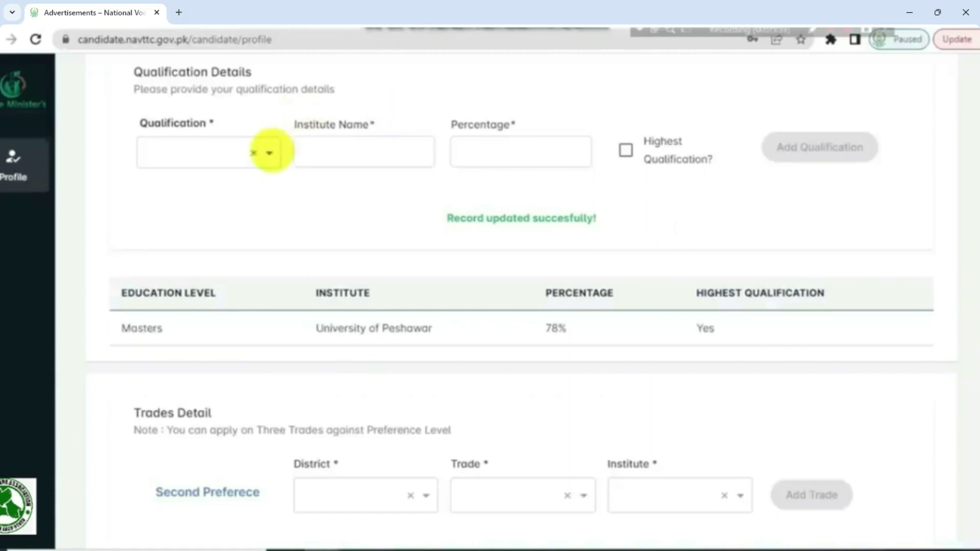
# Add a Diploma row at 89% with institute 'Institute Name', not marked highest
pyautogui.click(271, 151)
pyautogui.moveTo(278, 204); pyautogui.dragTo(278, 300)
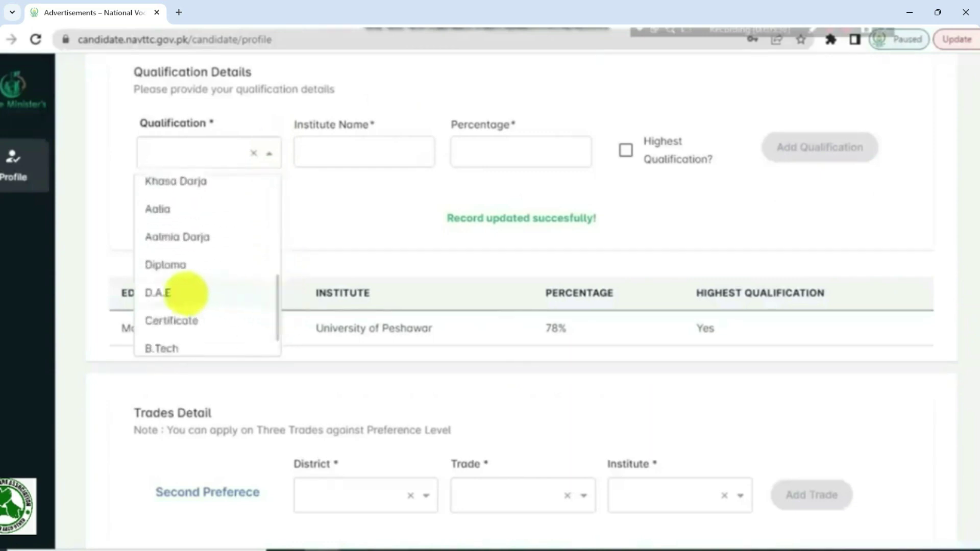
pyautogui.click(173, 261)
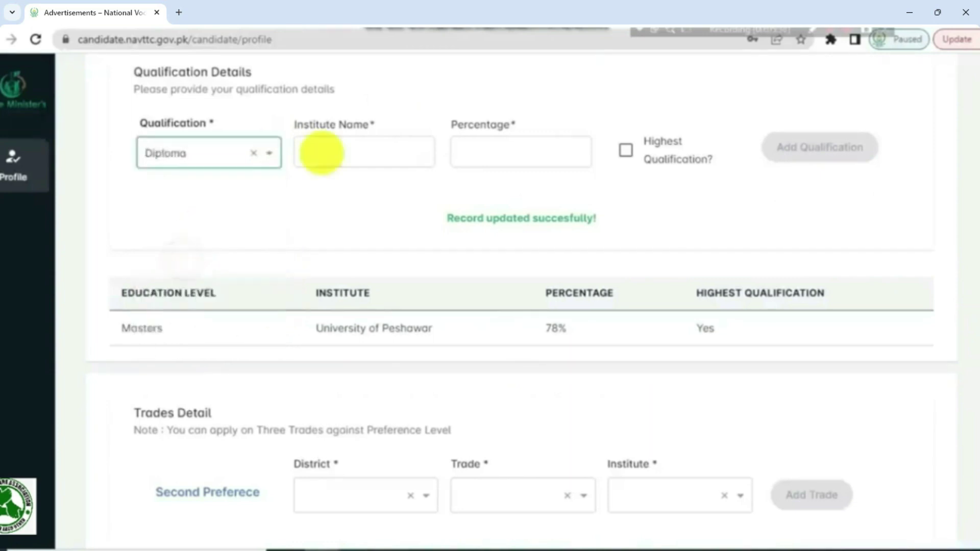
pyautogui.click(347, 149)
pyautogui.write('Institute Name')
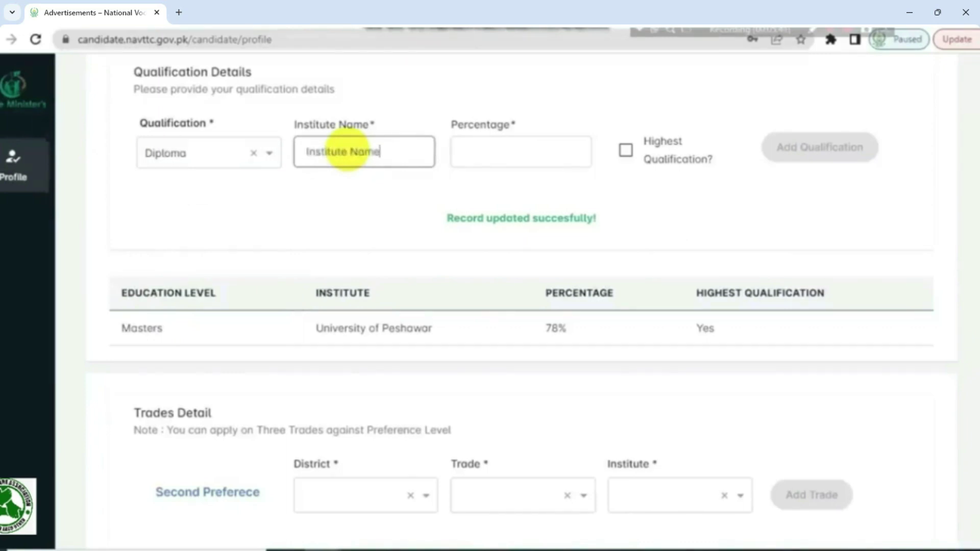
pyautogui.press('Tab')
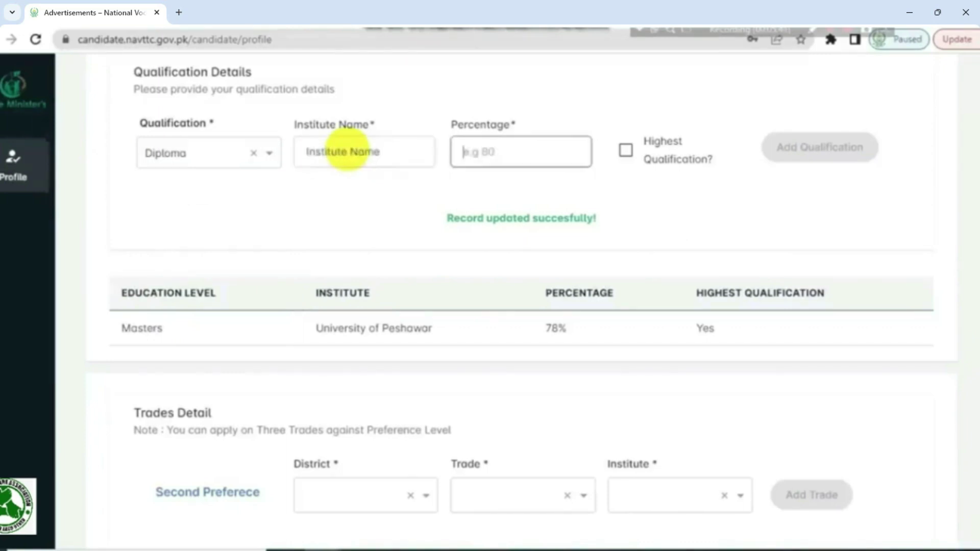
pyautogui.write('89')
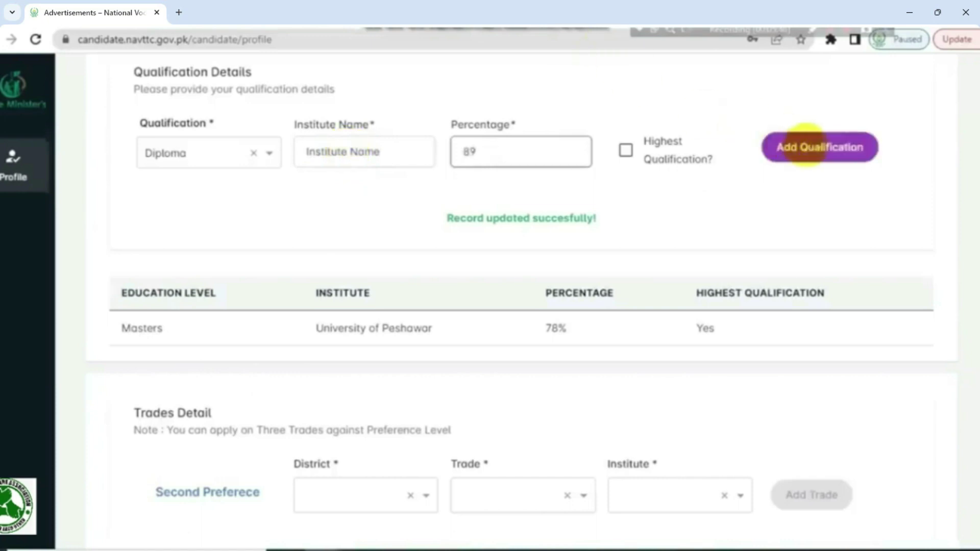
pyautogui.click(807, 147)
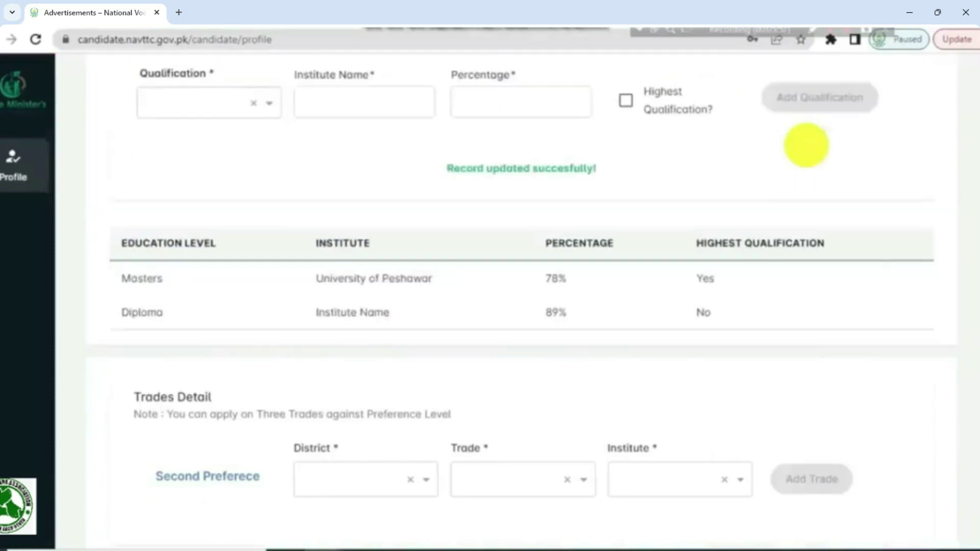
pyautogui.moveTo(122, 278); pyautogui.dragTo(743, 306)
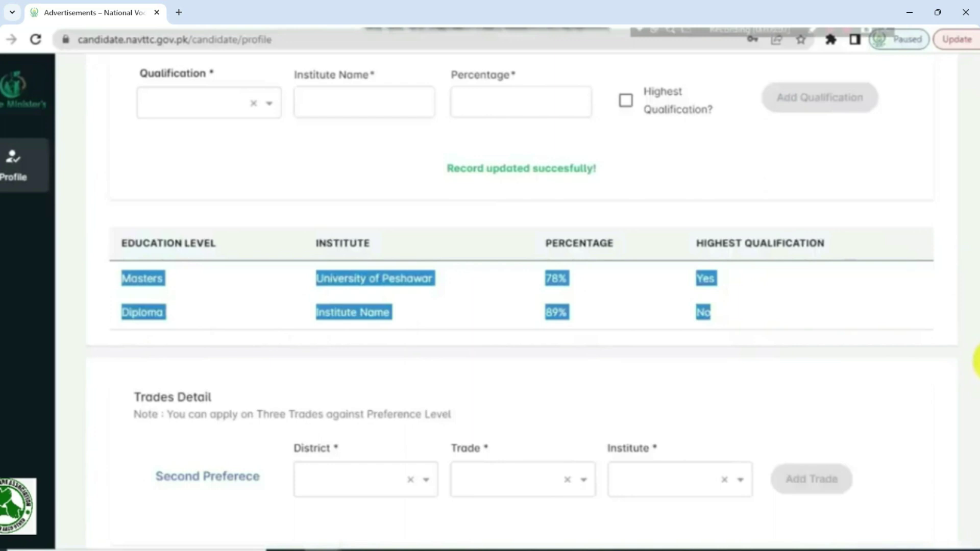
# Scroll to Trades Detail, point out the three-preference note, and open the Second Preference District list
pyautogui.scroll(-2, 975, 360)
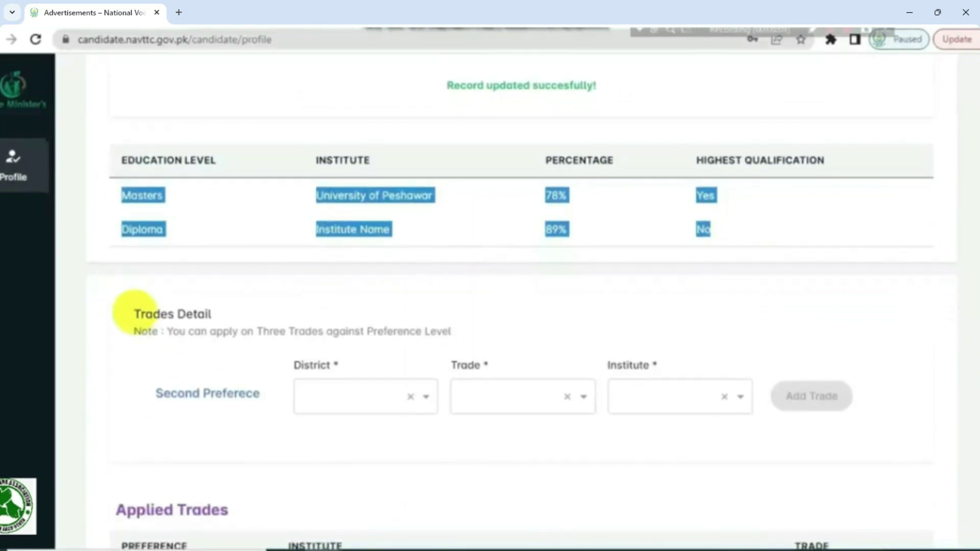
pyautogui.click(135, 312)
pyautogui.moveTo(135, 311); pyautogui.dragTo(465, 327)
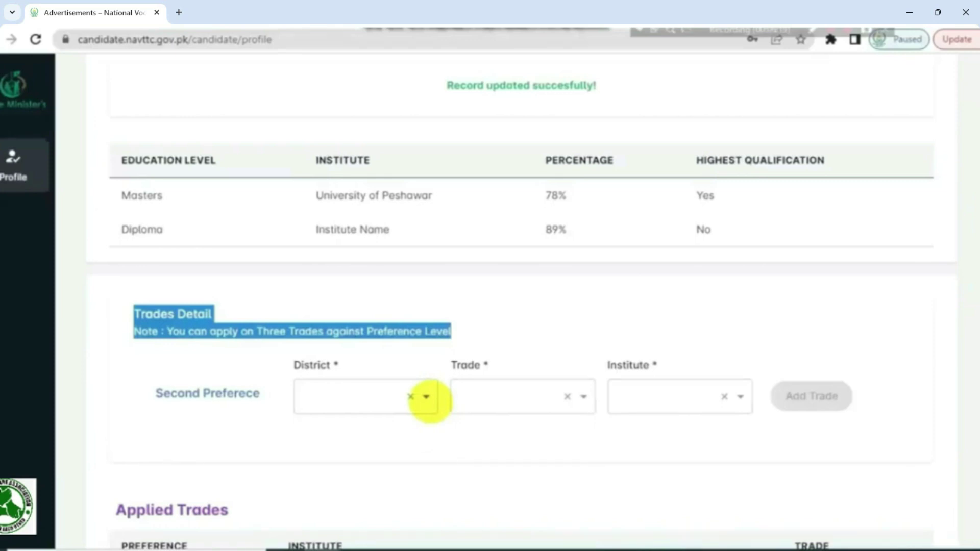
pyautogui.click(427, 397)
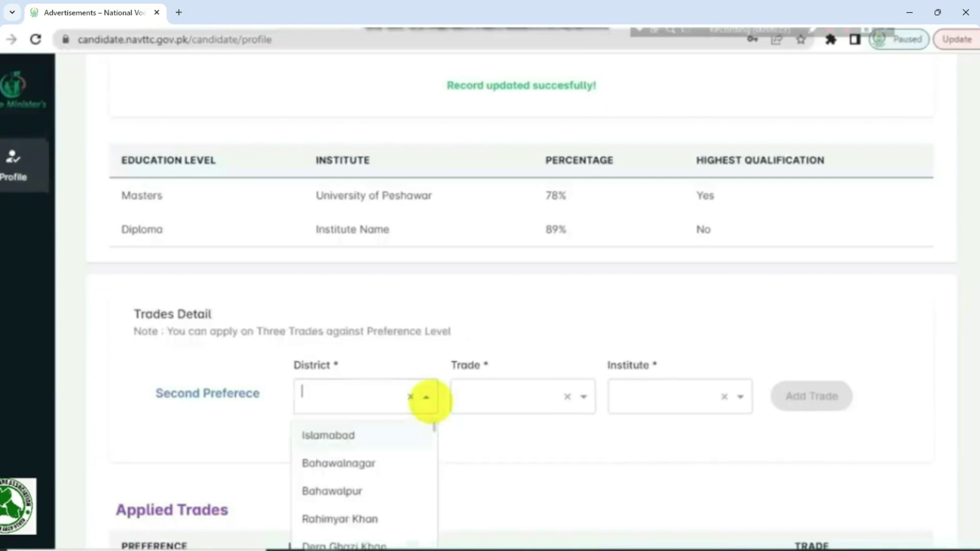
# Choose FR-Kohat as district and Graphic Designing as trade for the second preference
pyautogui.write('FR')
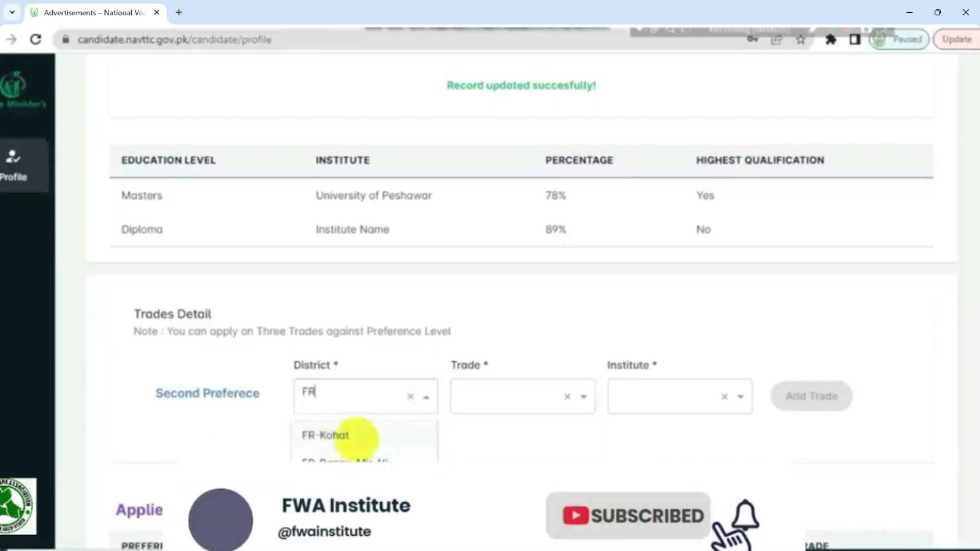
pyautogui.click(356, 438)
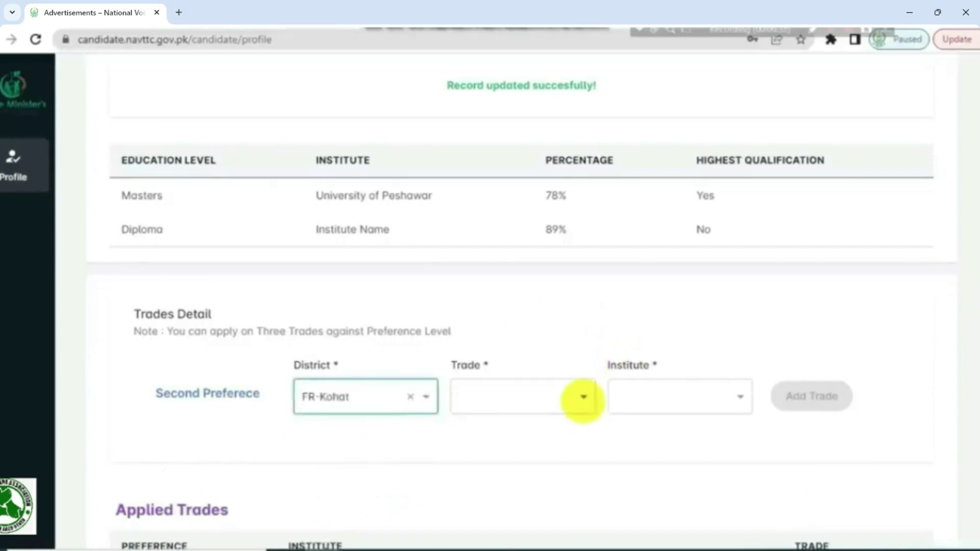
pyautogui.click(582, 399)
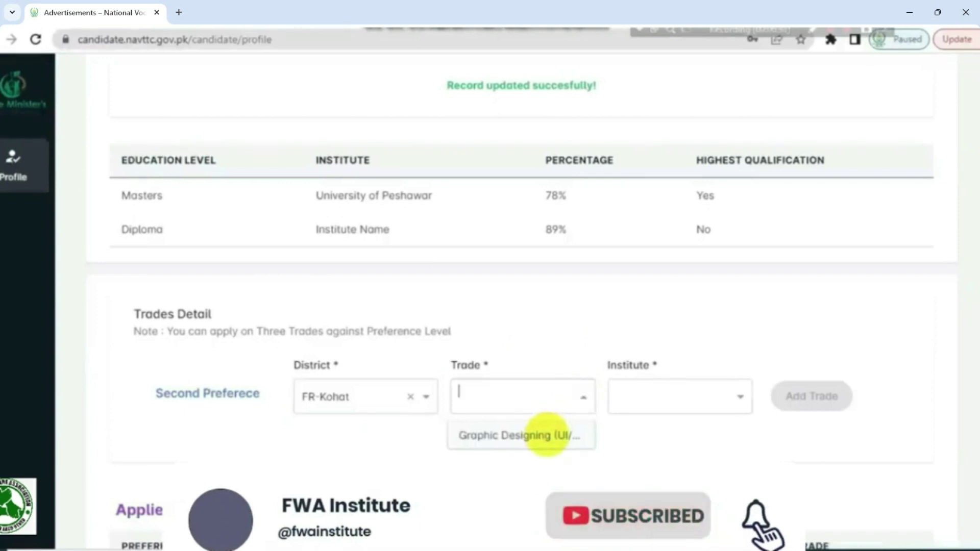
pyautogui.click(548, 435)
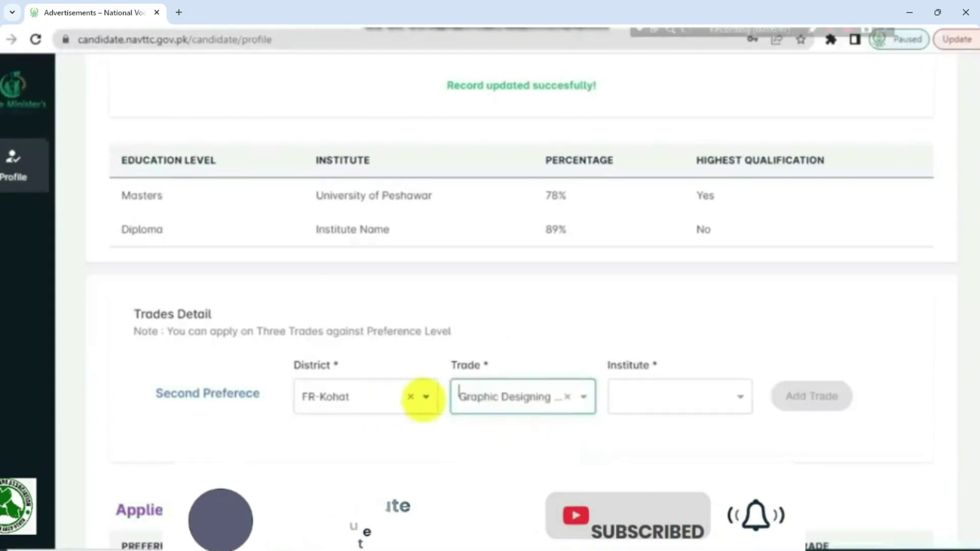
# Replace the second-preference district with Peshawar, leaving the Trade list empty
pyautogui.click(410, 397)
pyautogui.click(426, 396)
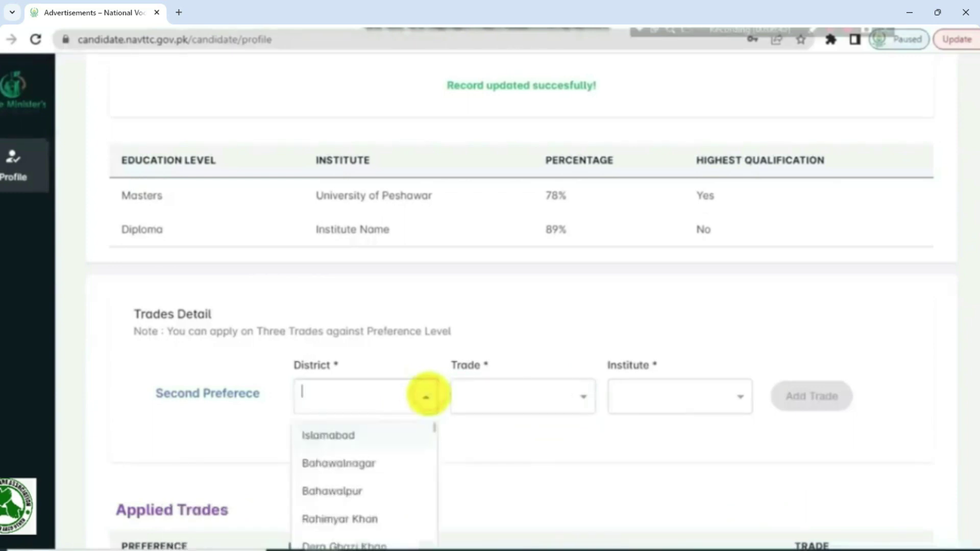
pyautogui.write('Peshawar')
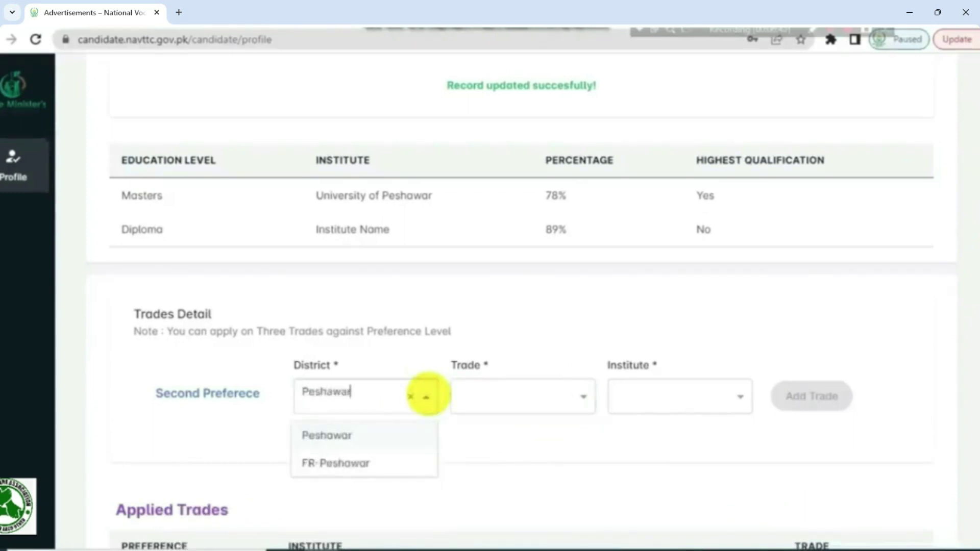
pyautogui.click(321, 435)
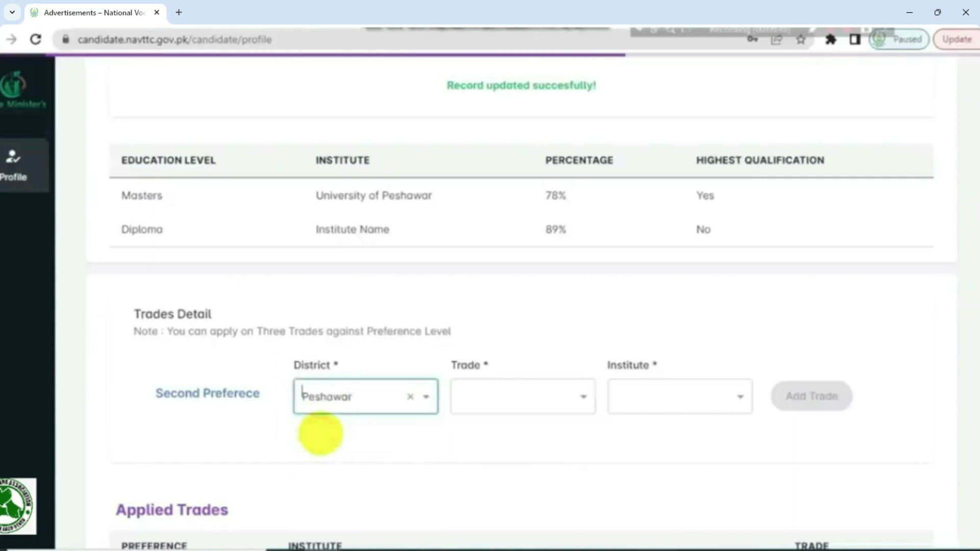
pyautogui.click(582, 395)
pyautogui.click(364, 423)
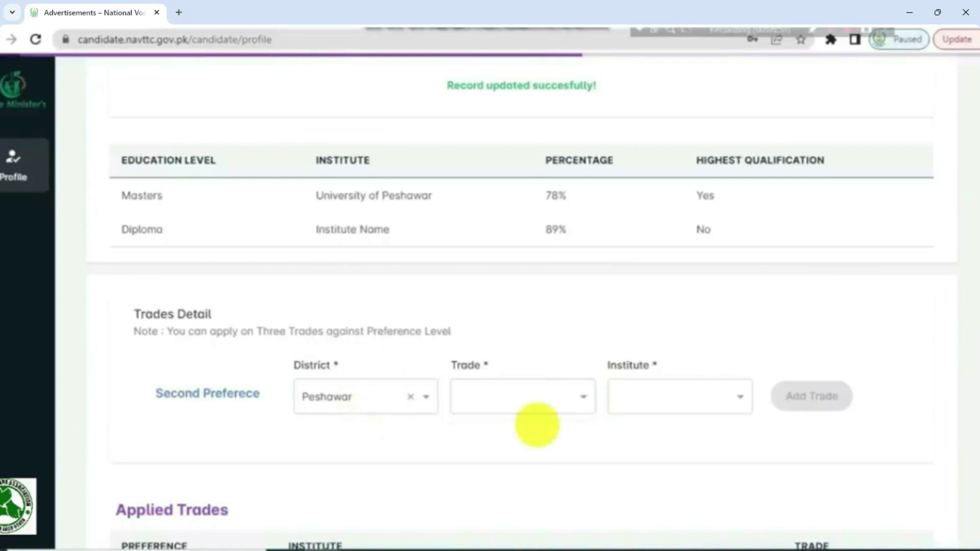
# Fill the second preference with the Auto CAD (Construction) trade at Government College
pyautogui.scroll(-3, 537, 425)
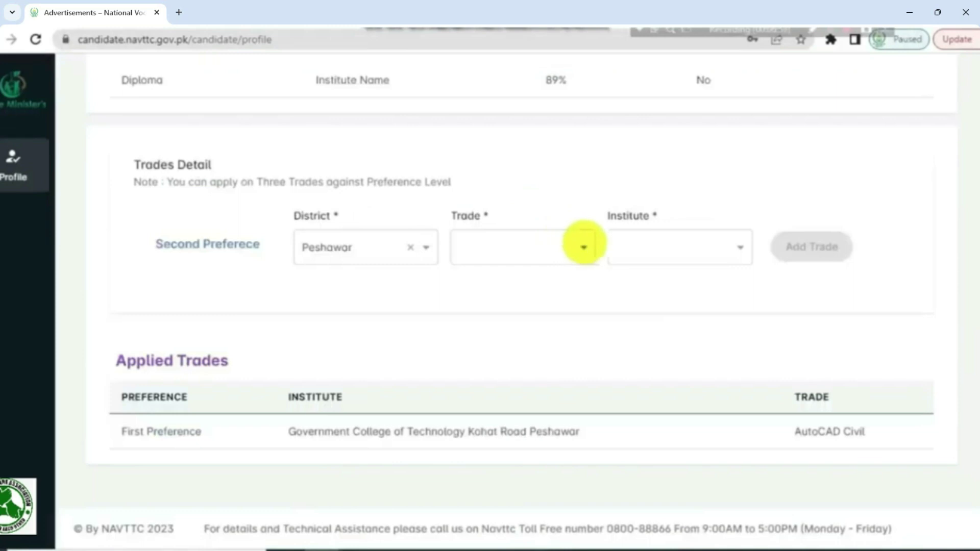
pyautogui.click(584, 246)
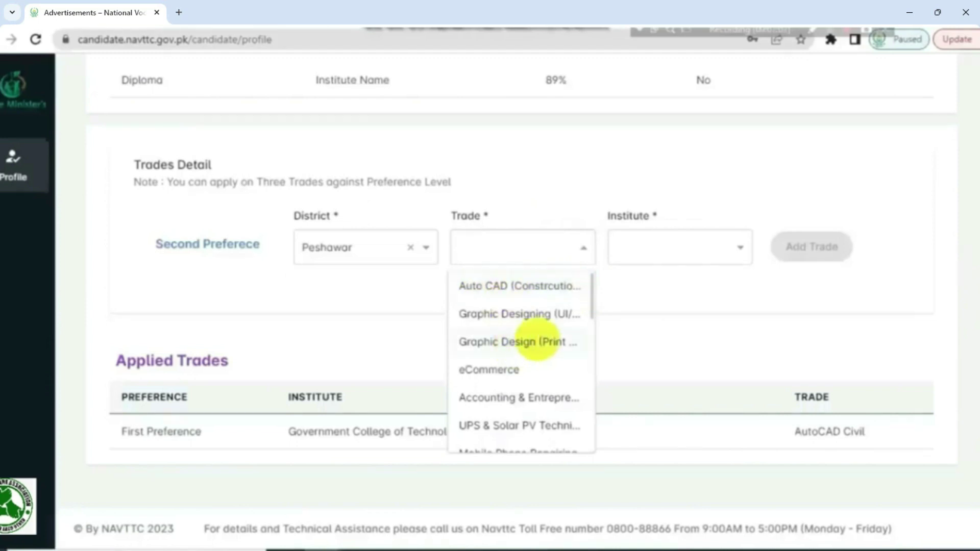
pyautogui.moveTo(592, 292)
pyautogui.mouseDown()
pyautogui.moveTo(592, 429)
pyautogui.moveTo(591, 273)
pyautogui.mouseUp()
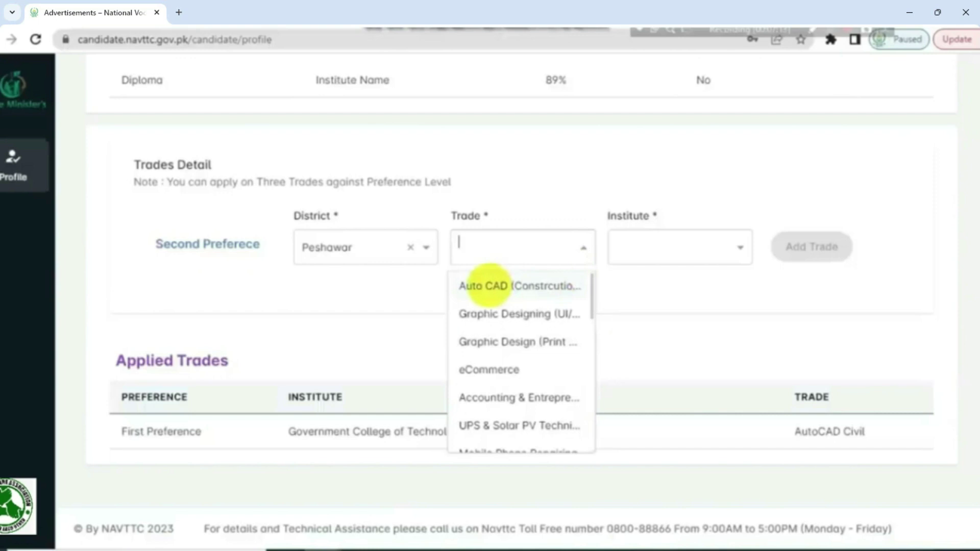
pyautogui.click(489, 285)
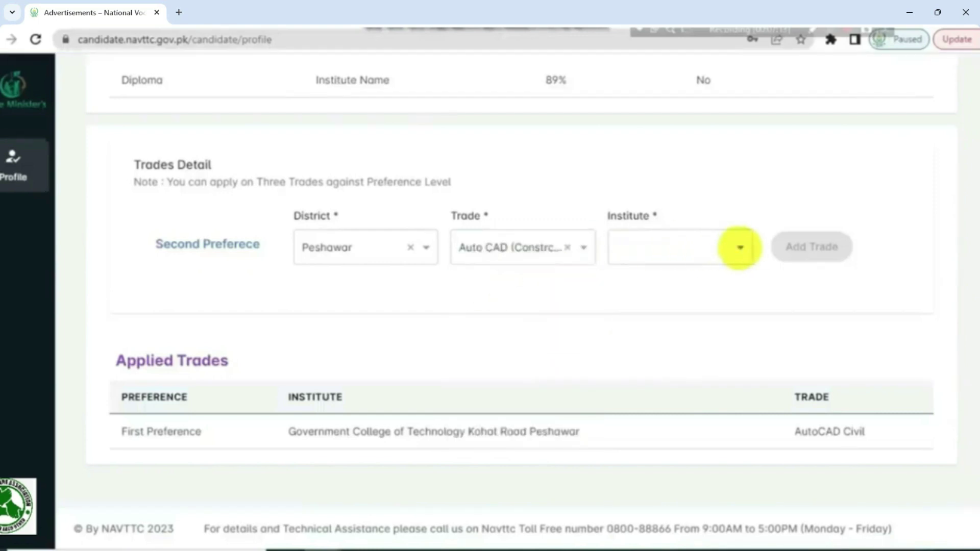
pyautogui.click(740, 248)
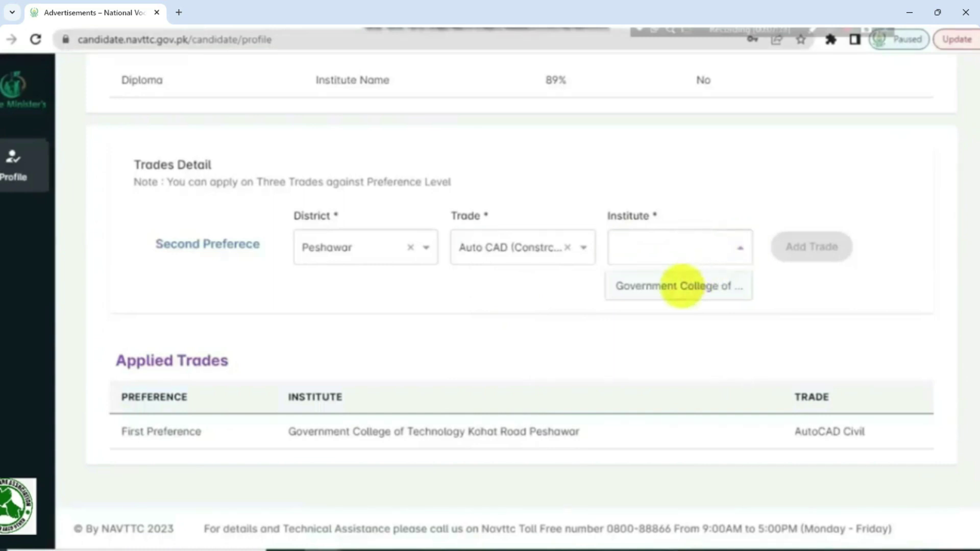
pyautogui.click(681, 285)
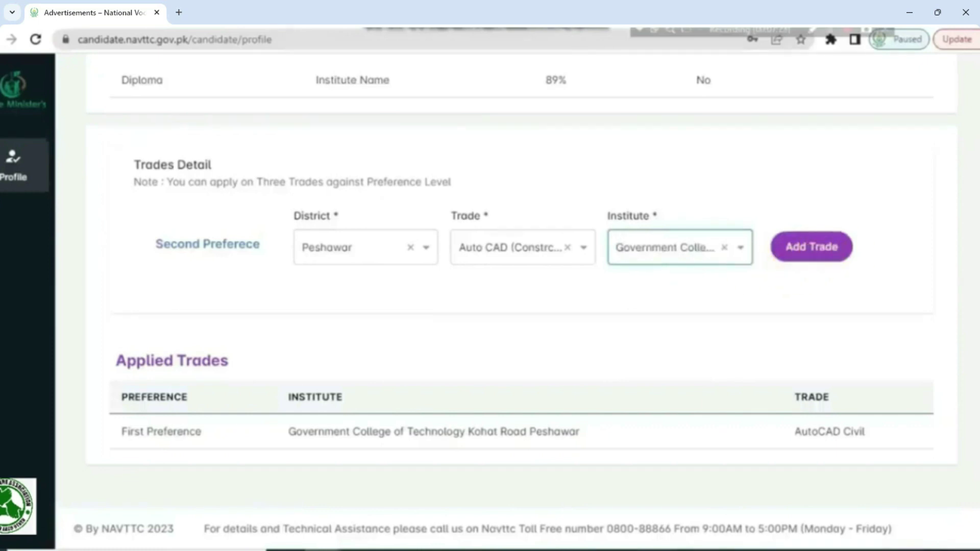
pyautogui.click(813, 267)
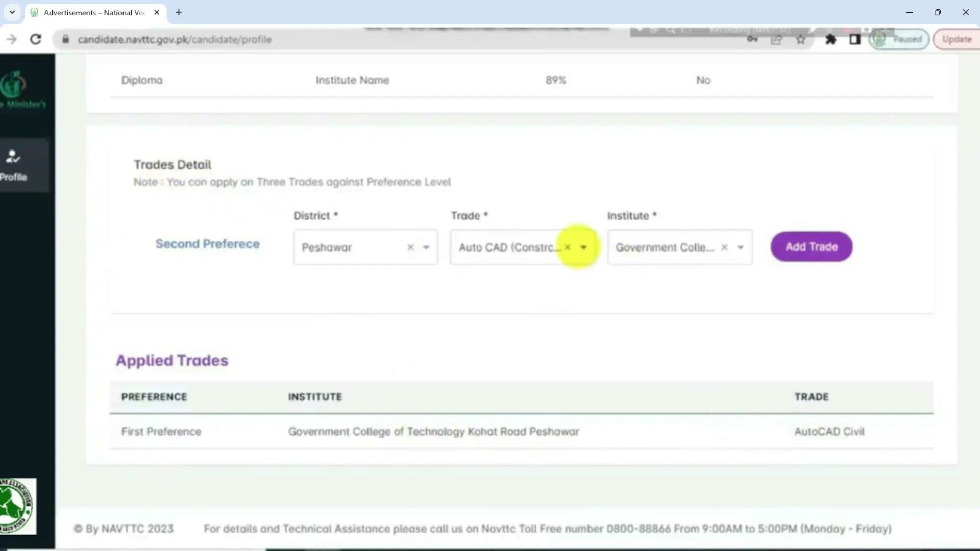
# Switch the trade to Mobile Phone Repairing at Pak Everbright Development Organization and add it
pyautogui.click(582, 248)
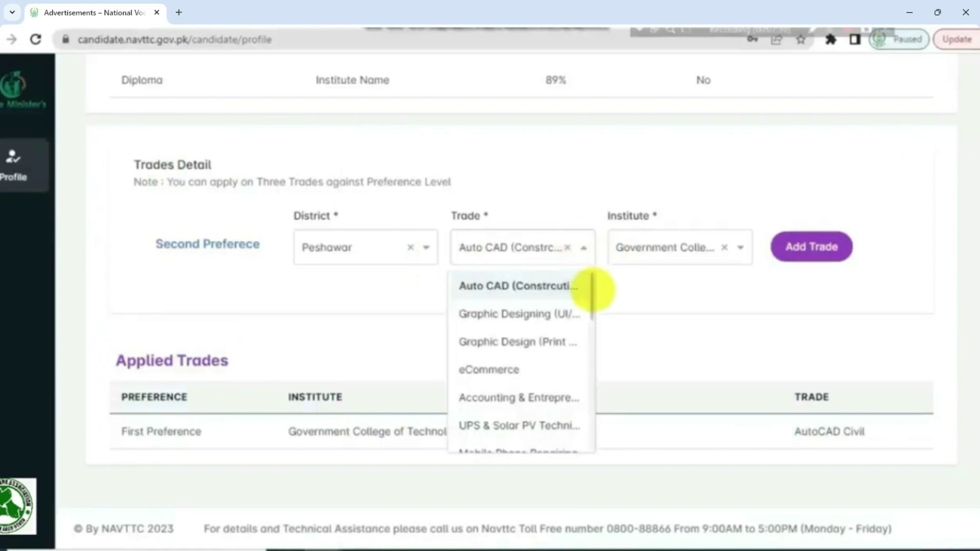
pyautogui.moveTo(592, 290); pyautogui.dragTo(595, 321)
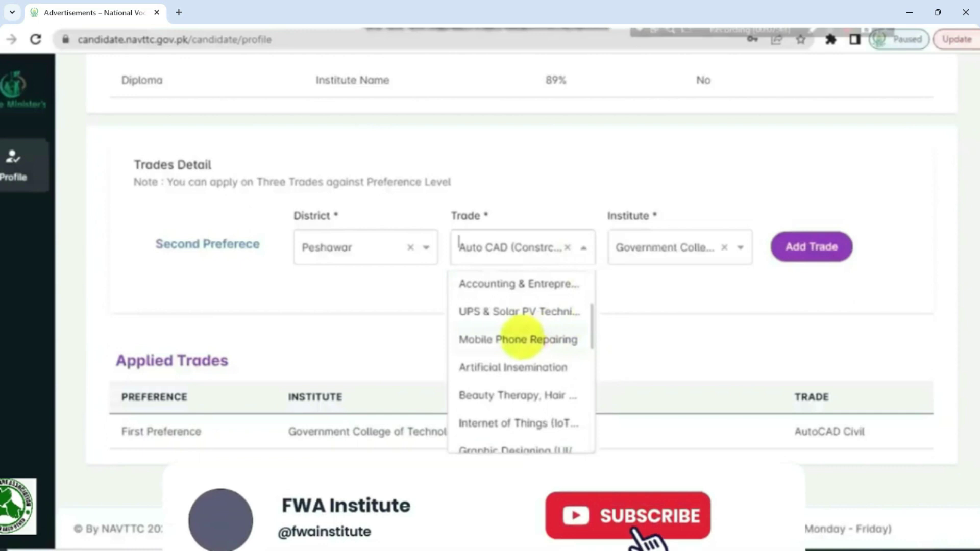
pyautogui.click(522, 337)
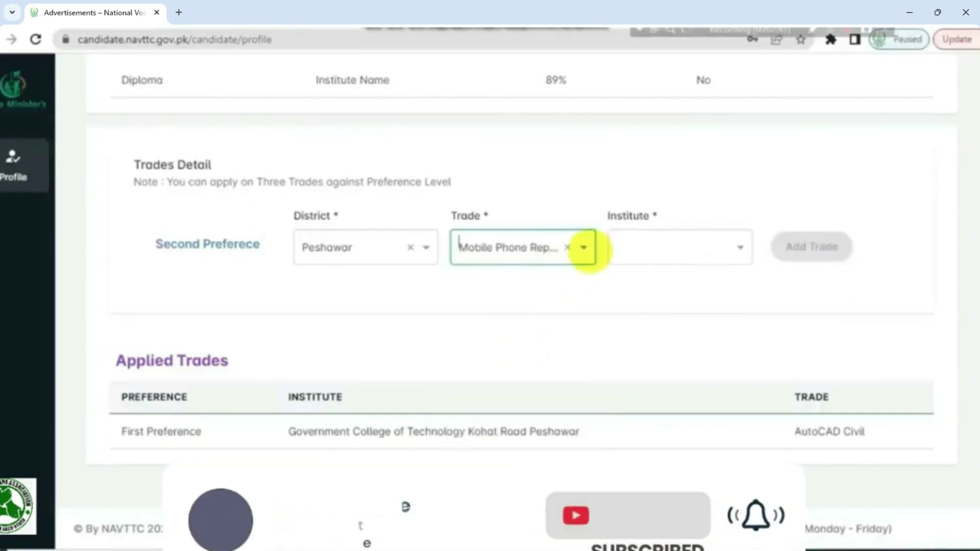
pyautogui.click(740, 246)
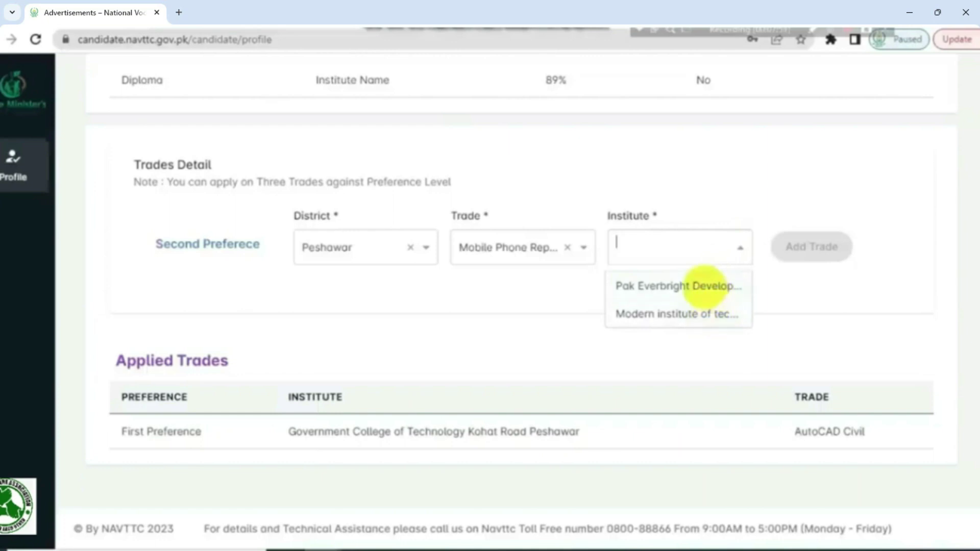
pyautogui.click(699, 285)
pyautogui.click(814, 258)
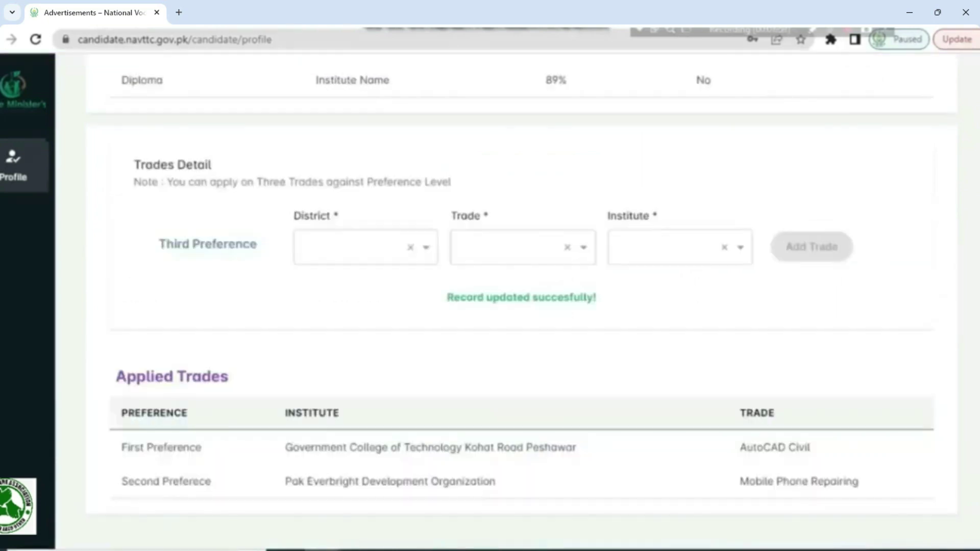
# Review the applied trade rows and set the Third Preference district to Peshawar
pyautogui.scroll(-1, 490, 306)
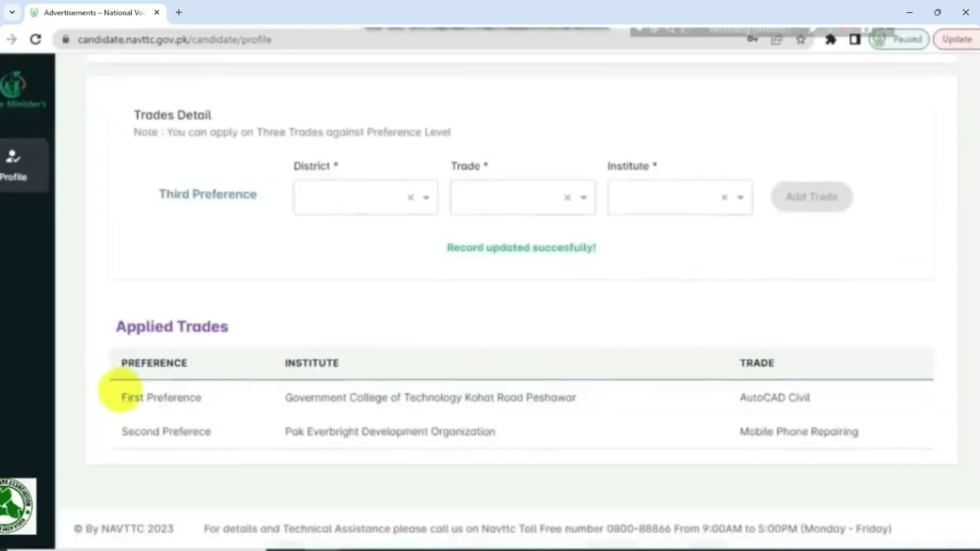
pyautogui.moveTo(123, 396); pyautogui.dragTo(862, 416)
pyautogui.click(379, 262)
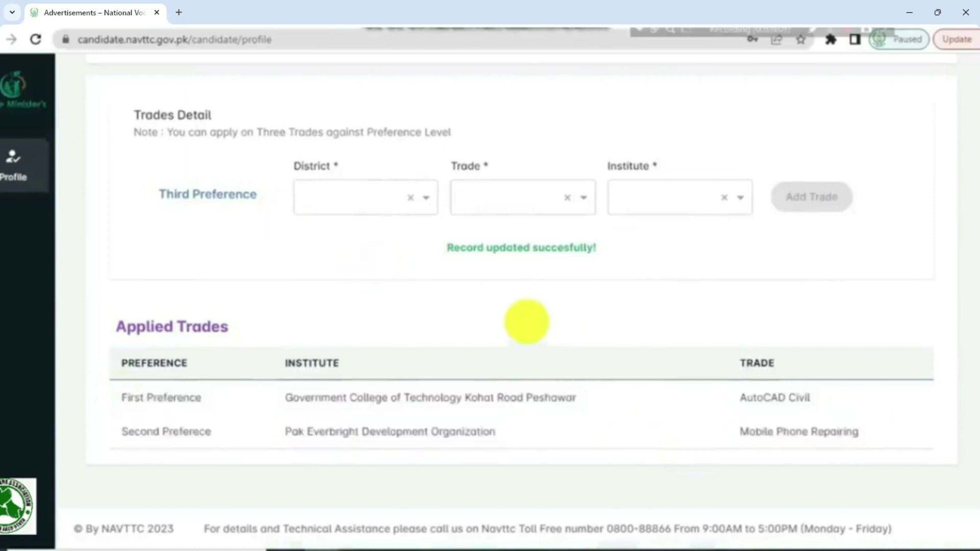
pyautogui.moveTo(132, 133); pyautogui.dragTo(449, 134)
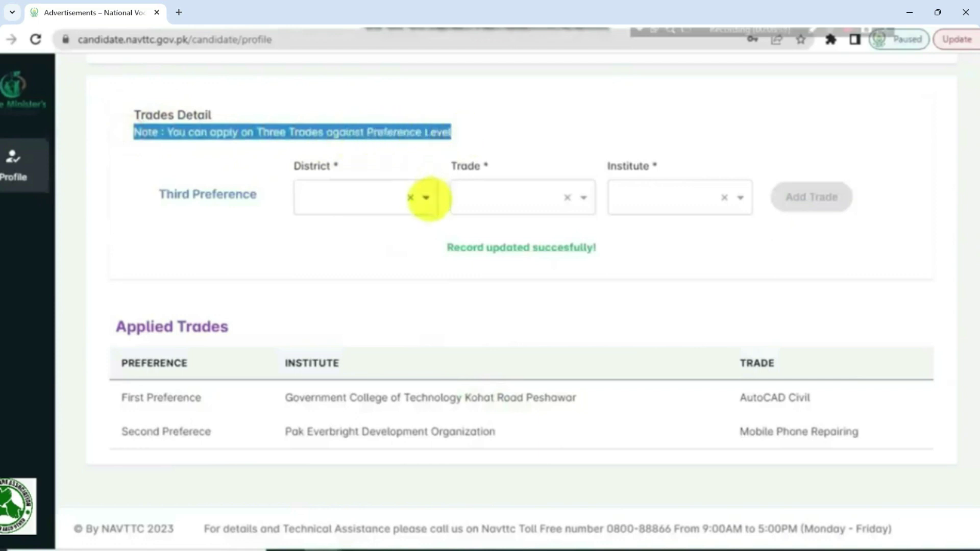
pyautogui.click(427, 198)
pyautogui.write('pesh')
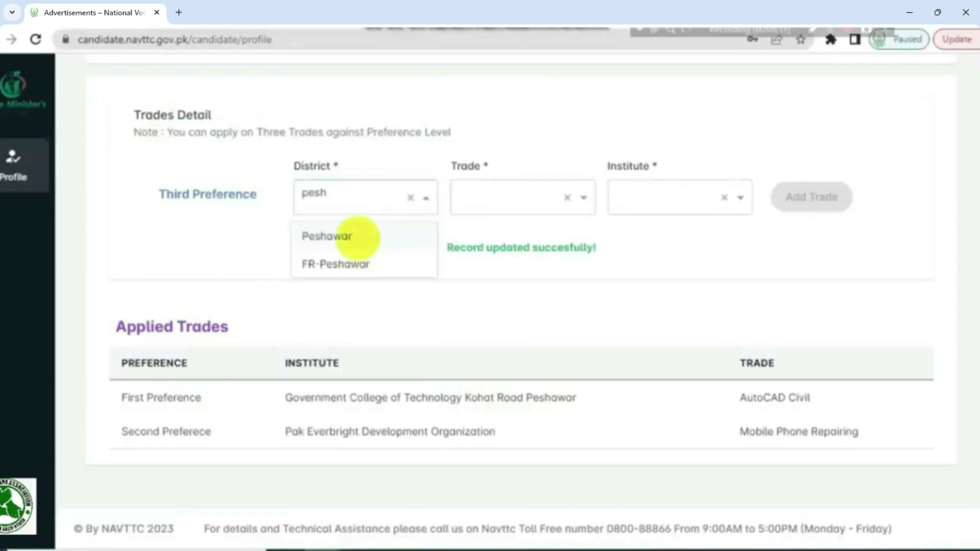
pyautogui.click(357, 237)
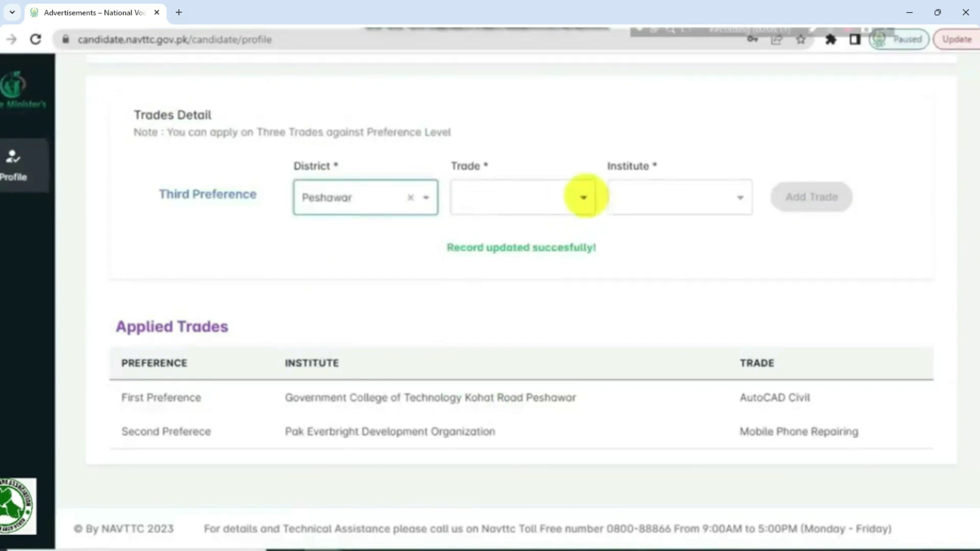
# Add Internet of Things (IOT) at Islamia College Peshawar as the Third Preference
pyautogui.click(583, 197)
pyautogui.moveTo(590, 248); pyautogui.dragTo(592, 304)
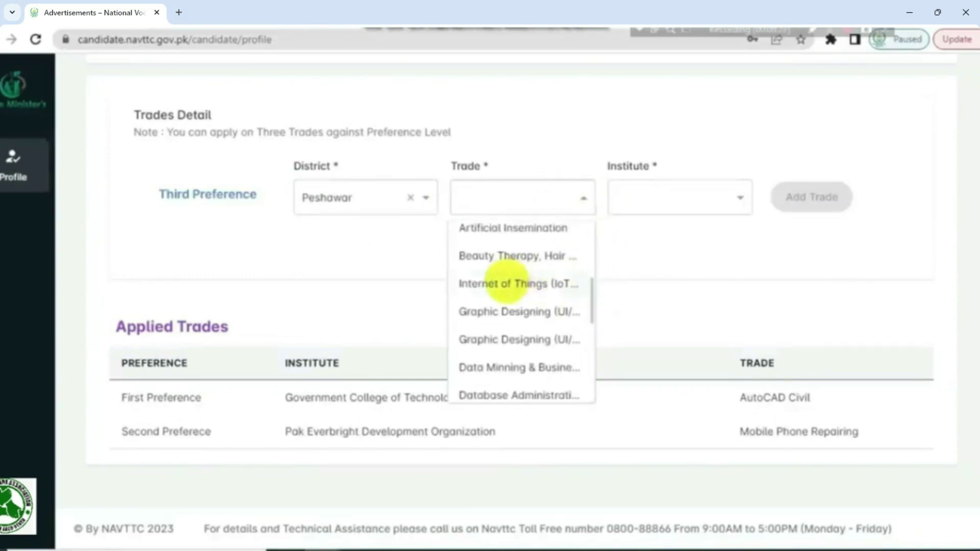
pyautogui.click(507, 283)
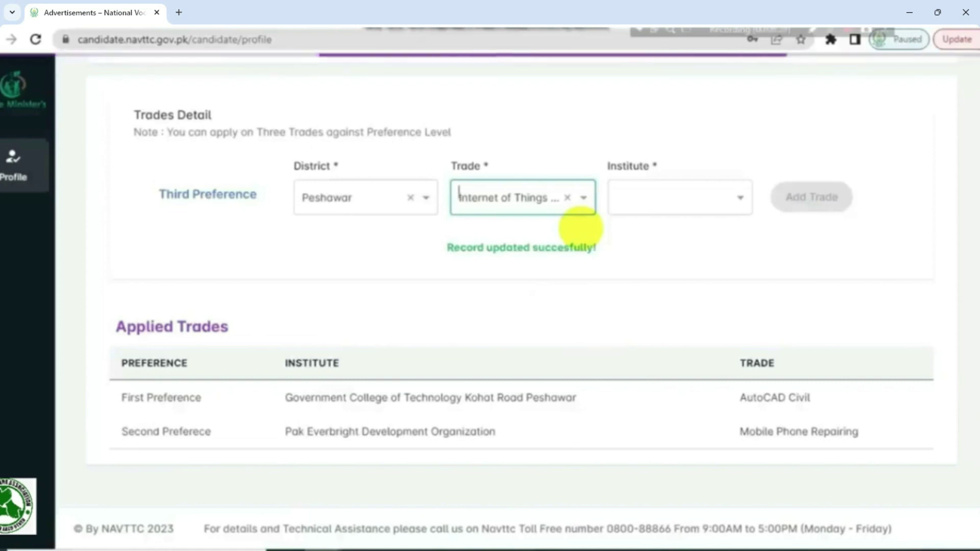
pyautogui.click(741, 196)
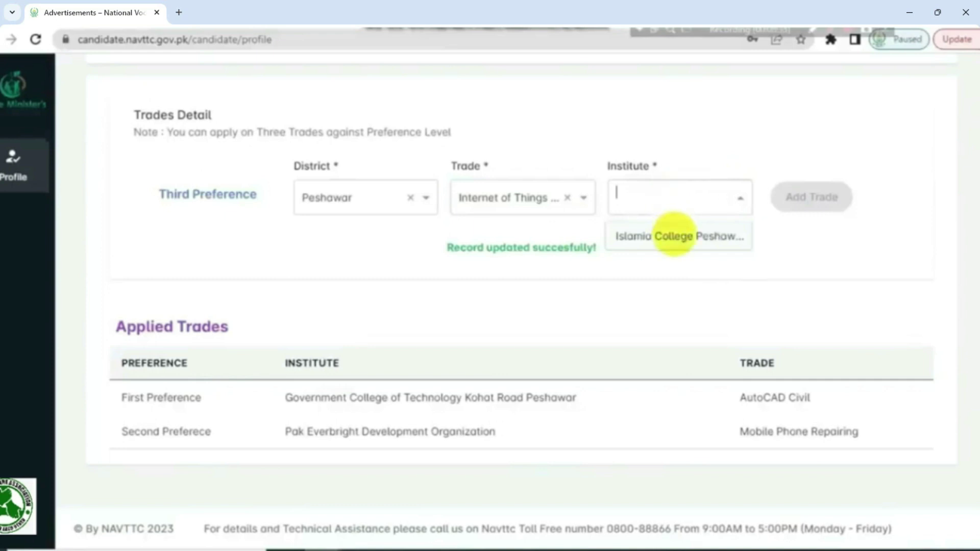
pyautogui.click(672, 235)
pyautogui.click(811, 197)
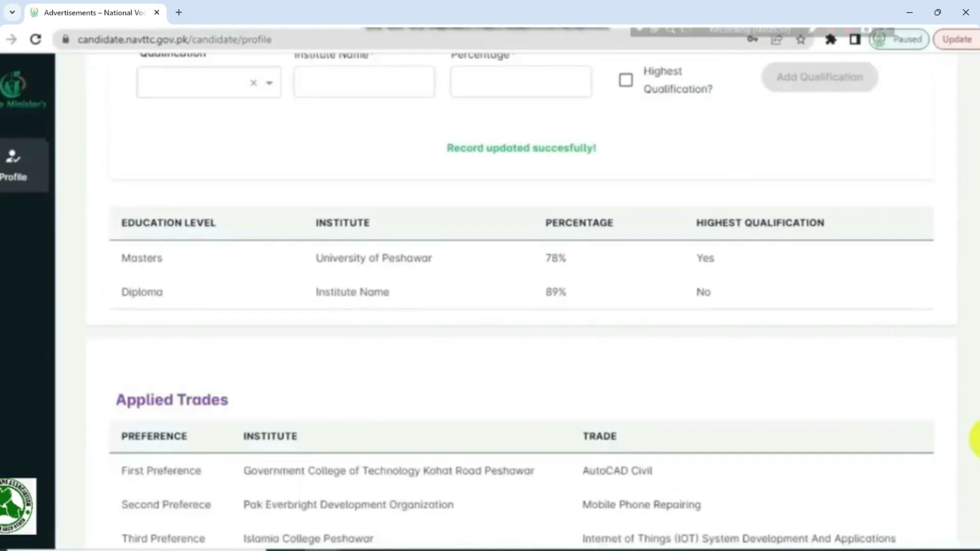
pyautogui.scroll(-3, 975, 421)
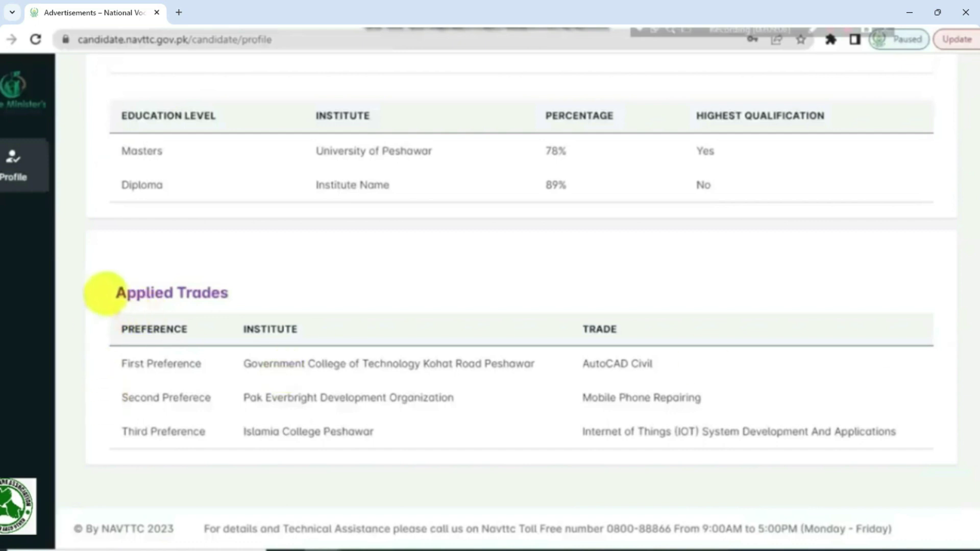
pyautogui.moveTo(115, 292); pyautogui.dragTo(245, 290)
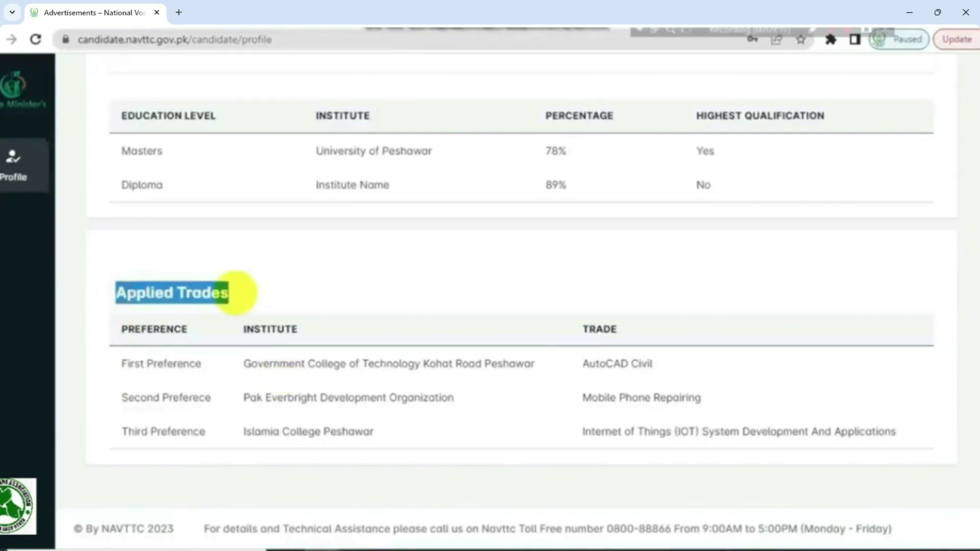
pyautogui.click(235, 292)
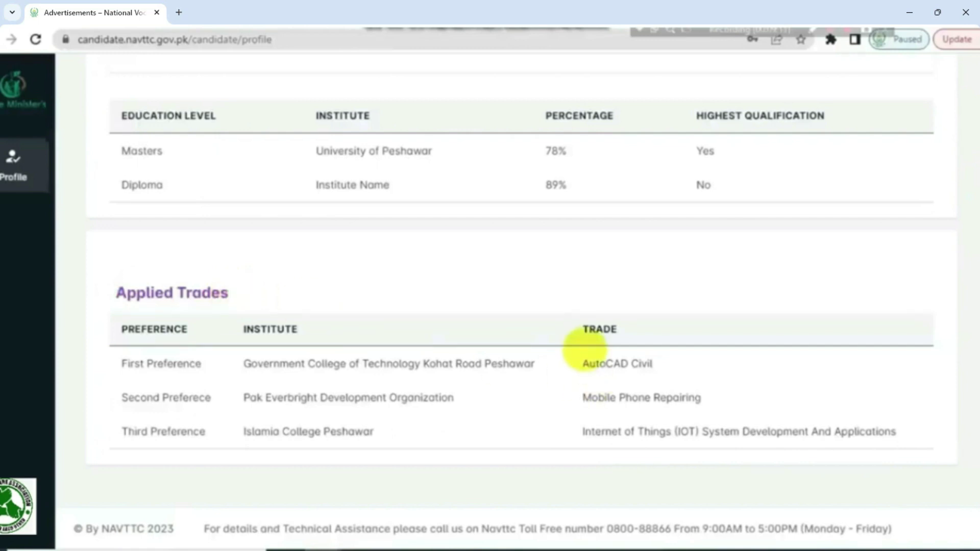
pyautogui.moveTo(583, 364); pyautogui.dragTo(656, 363)
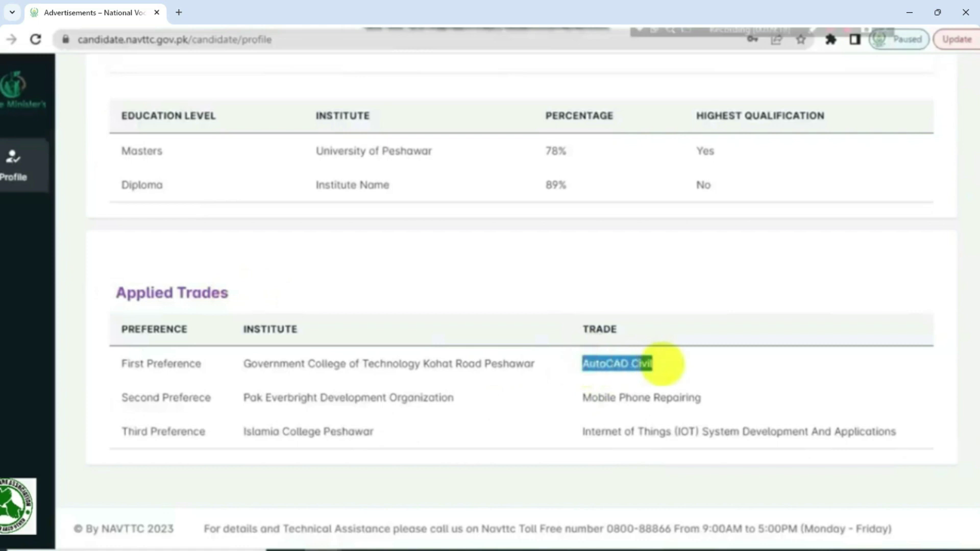